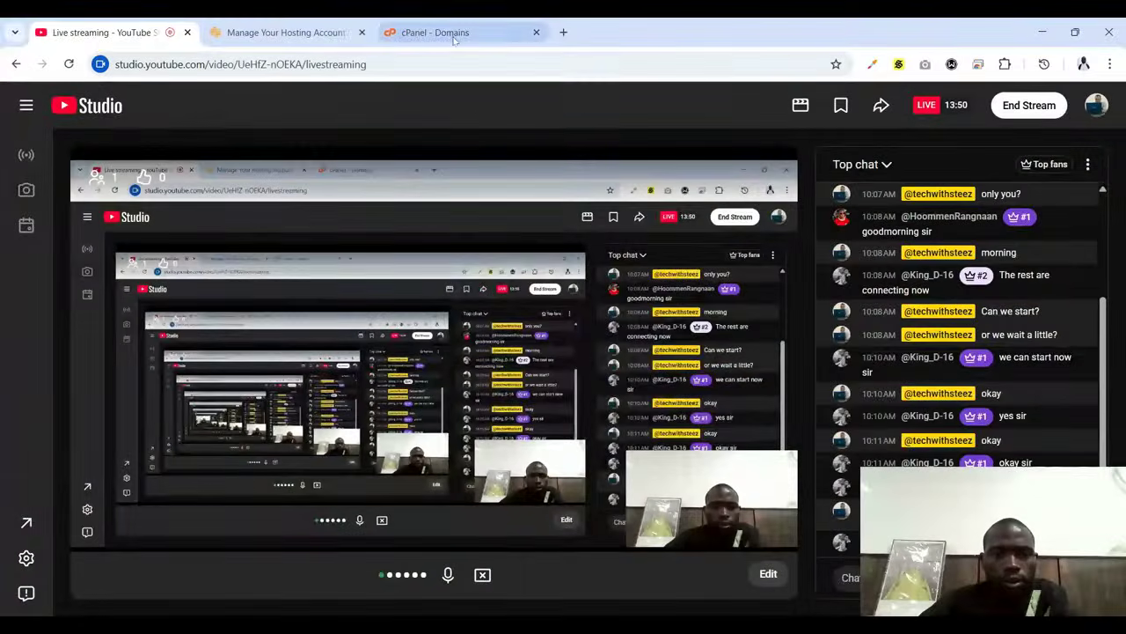
Switch to the cPanel Domains tab that lists wedev.com.ng as the main domain
click(453, 37)
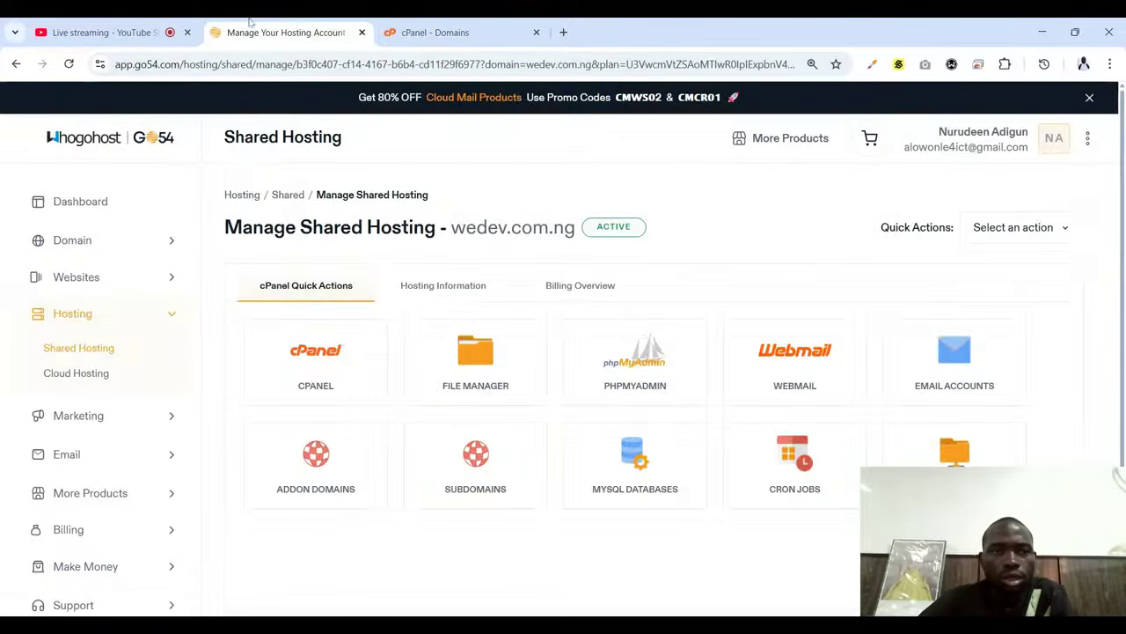
Launch a second cPanel session from the hosting account dashboard, then return to the Domains list
click(286, 32)
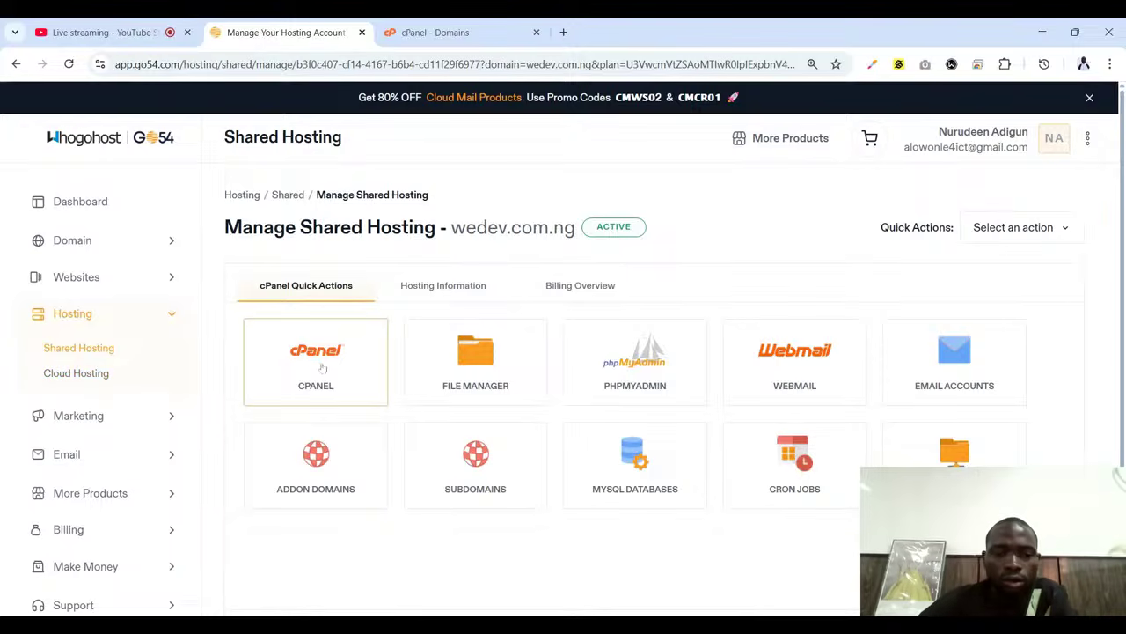
click(477, 26)
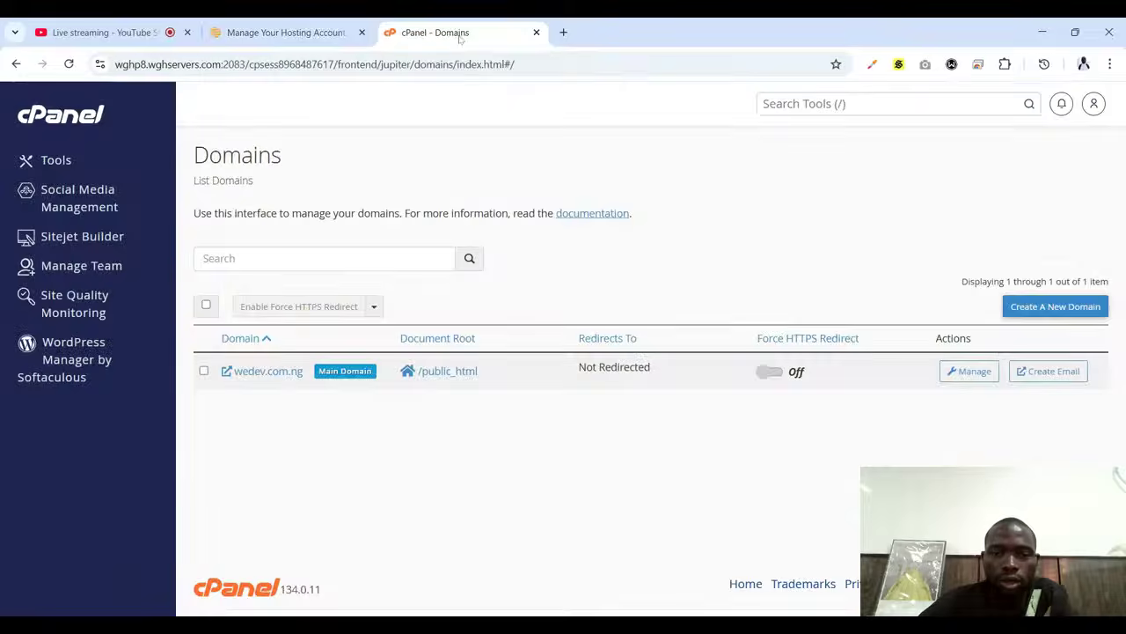
click(281, 26)
click(435, 35)
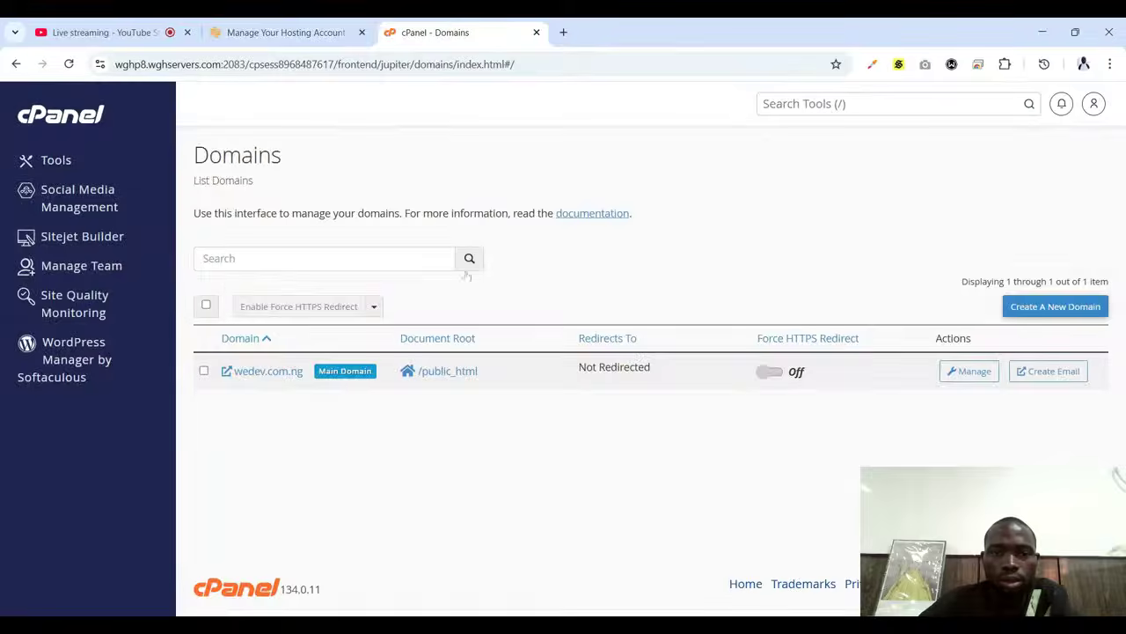
click(293, 29)
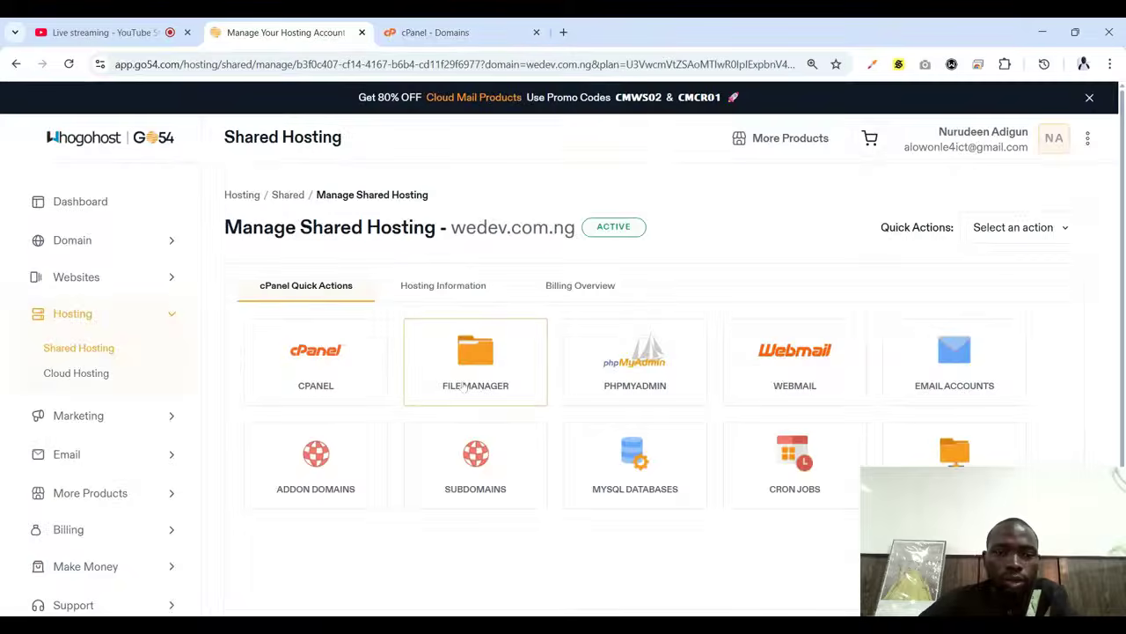
click(342, 384)
click(454, 35)
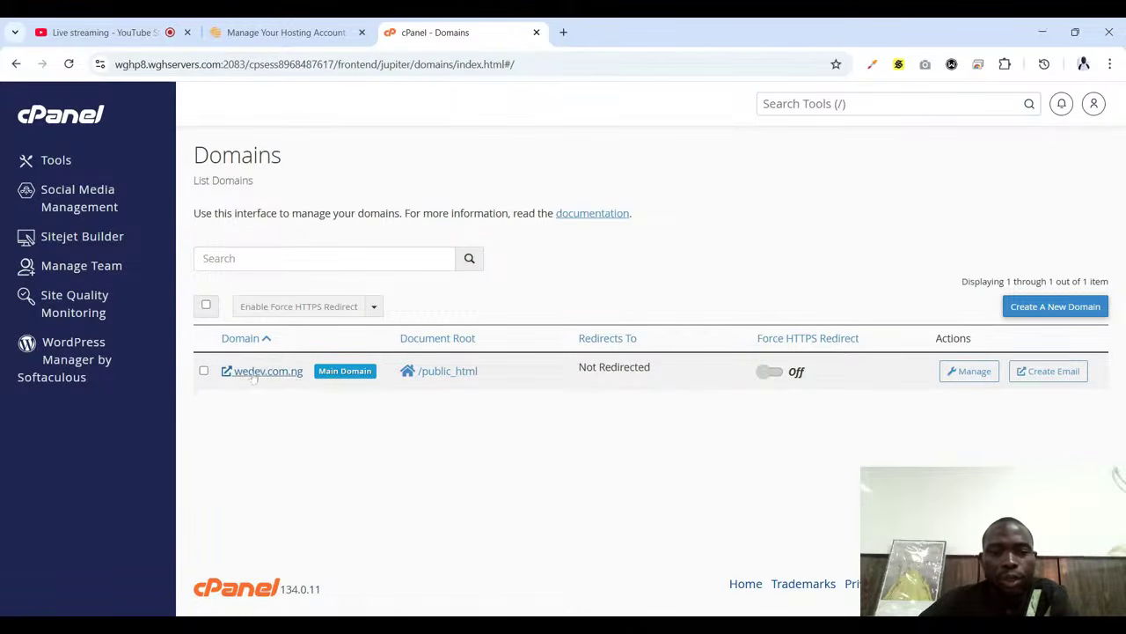
click(461, 36)
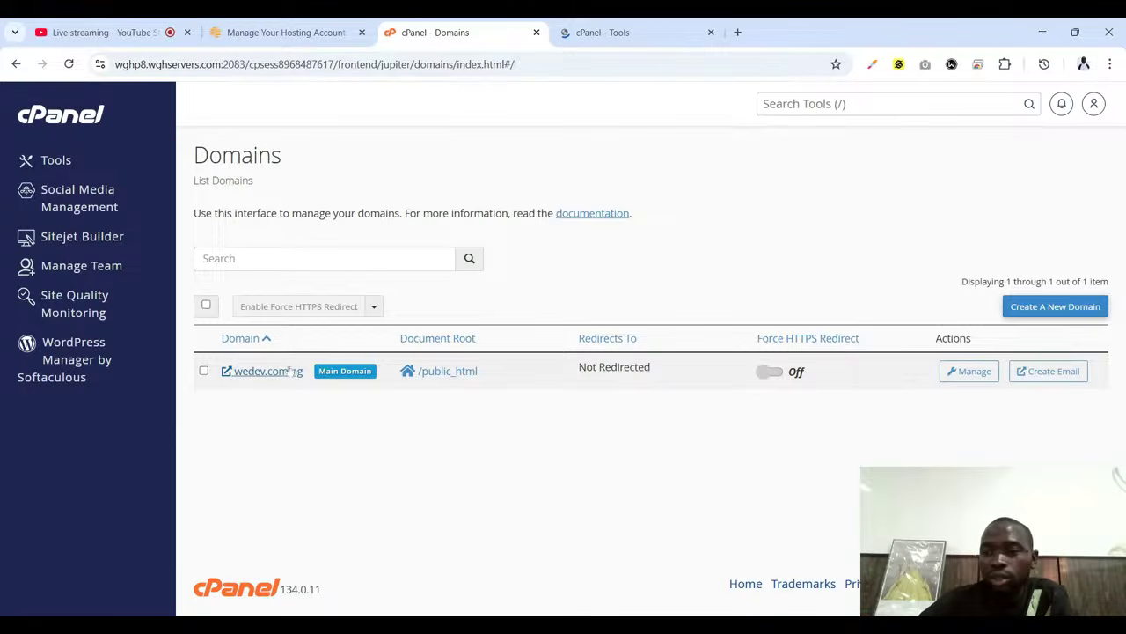
Start a new domain and enter ngrealestatehub.wedev.com.ng, correcting the 'webdev' typo
click(1059, 313)
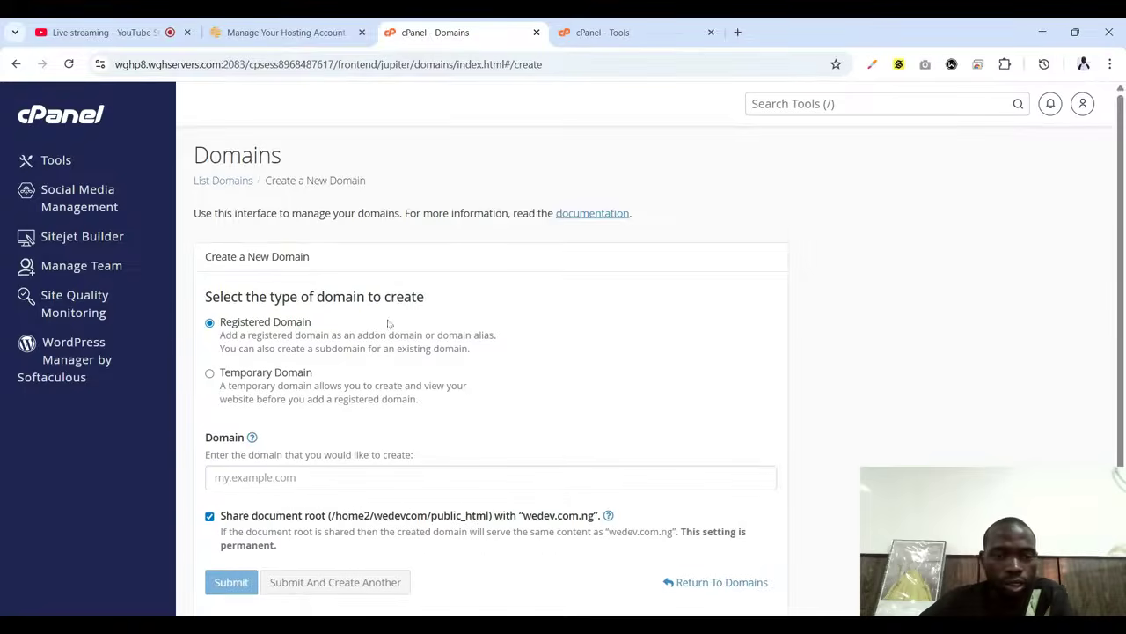
scroll(495, 327, down, 1)
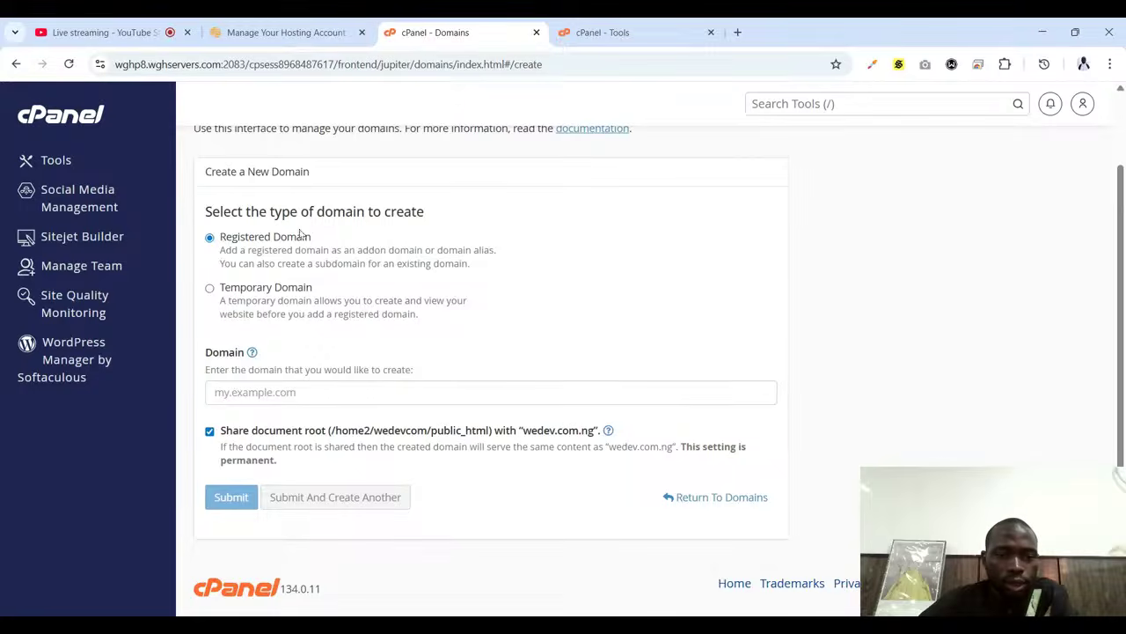
click(308, 392)
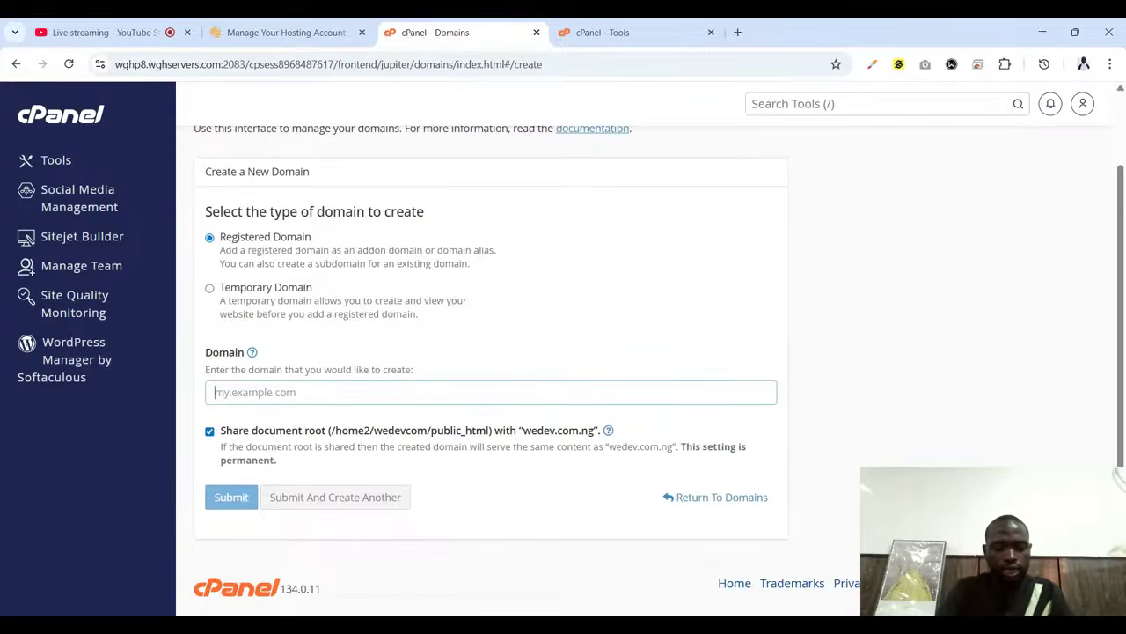
text(ngreal)
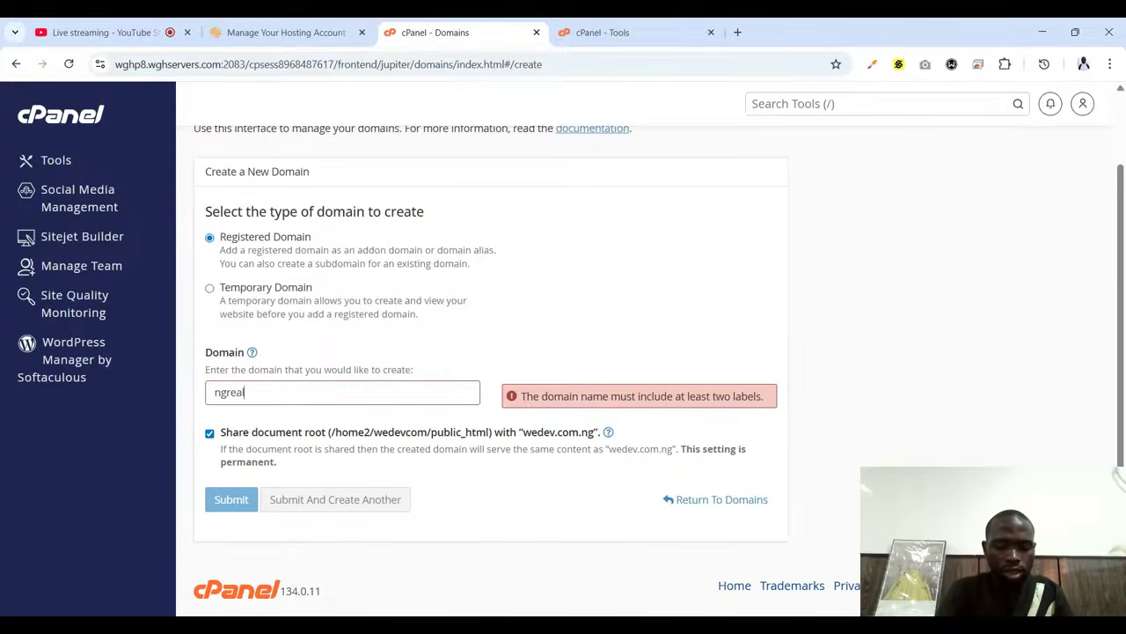
text(es)
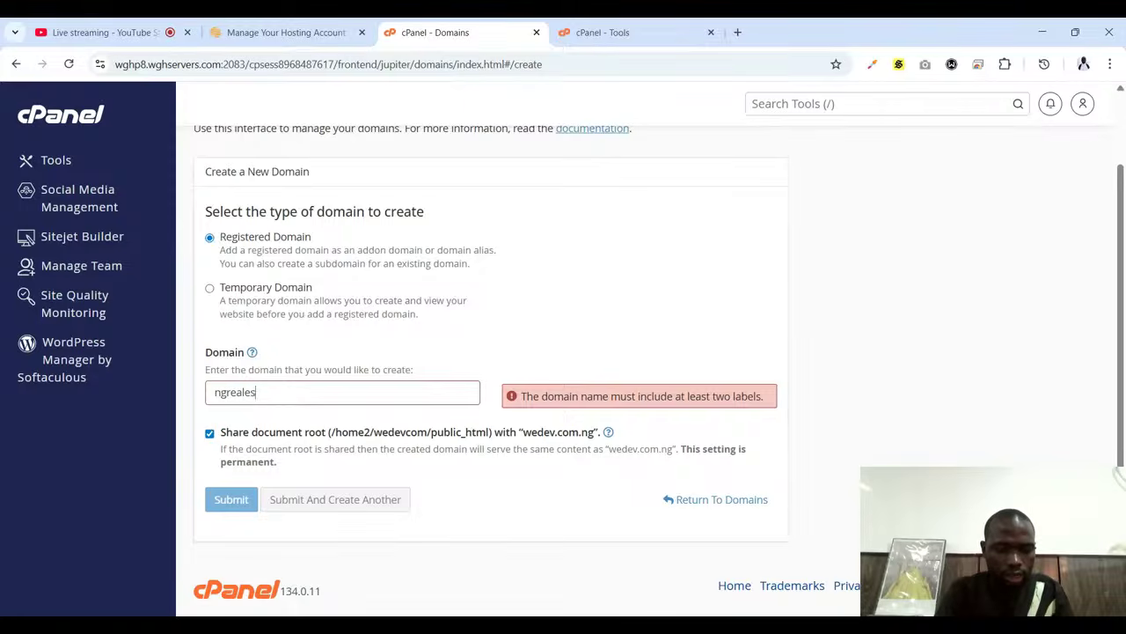
text(tate)
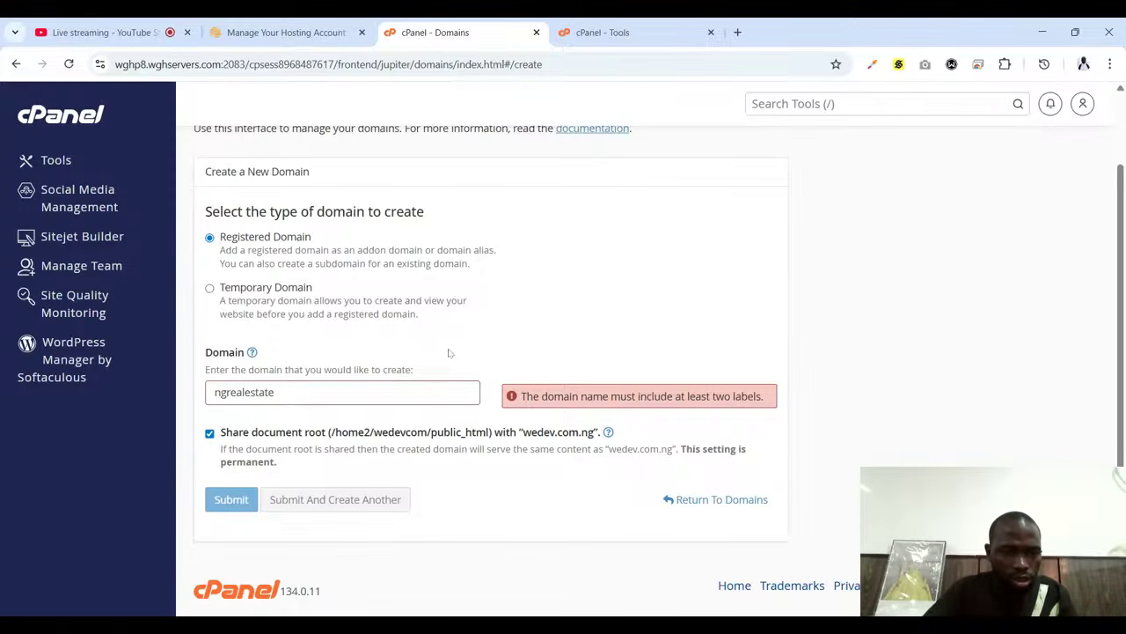
text(h)
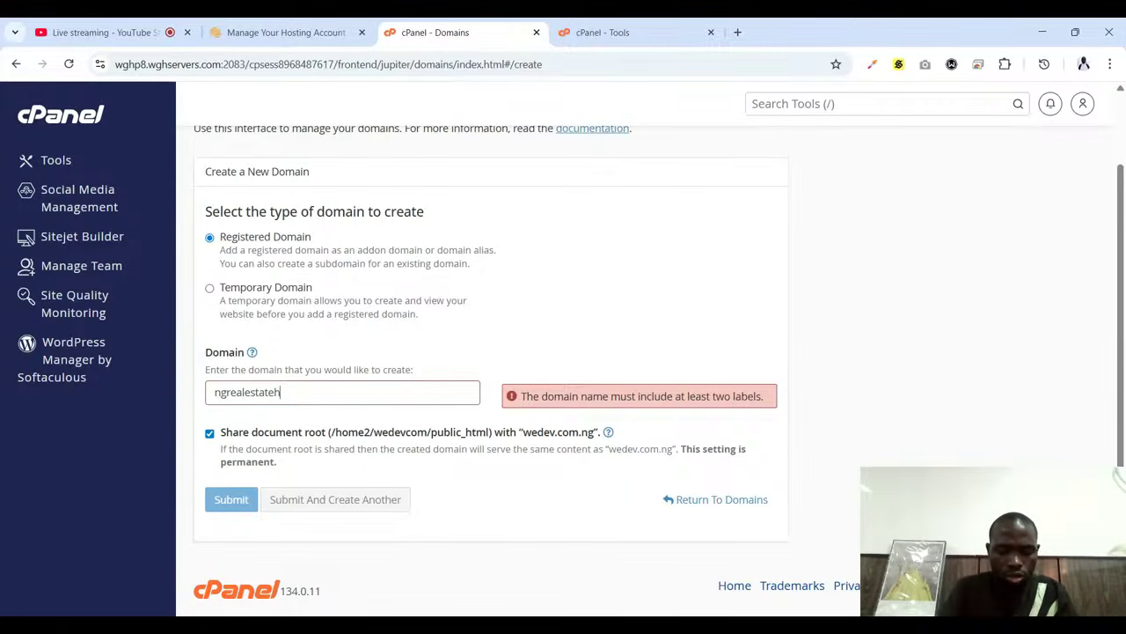
text(ub.)
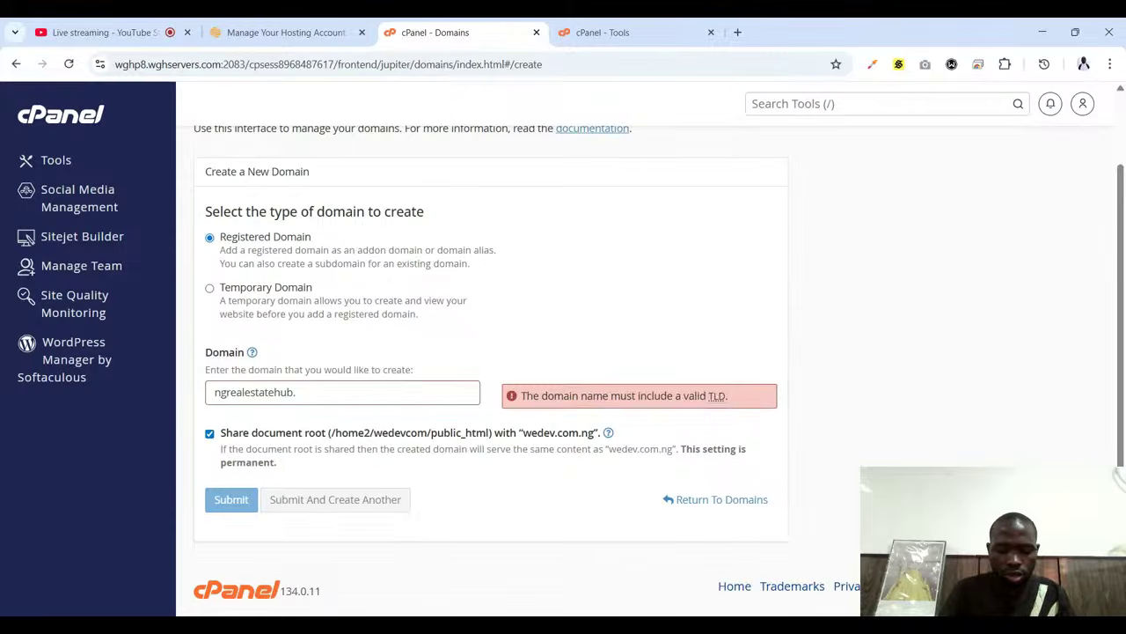
text(webdev)
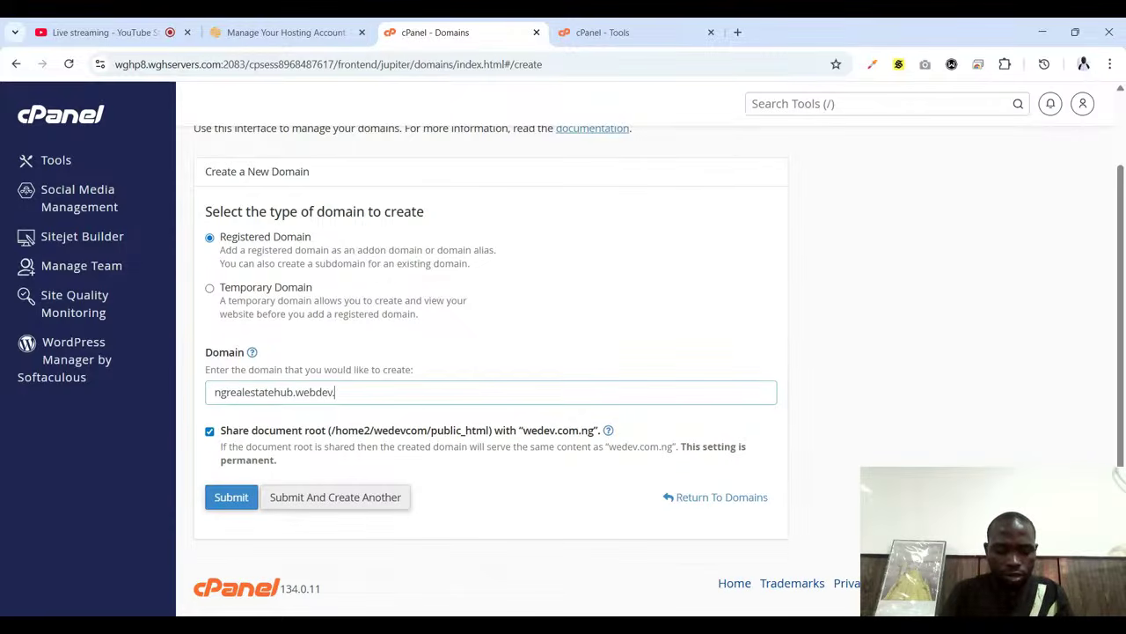
text(.com.n)
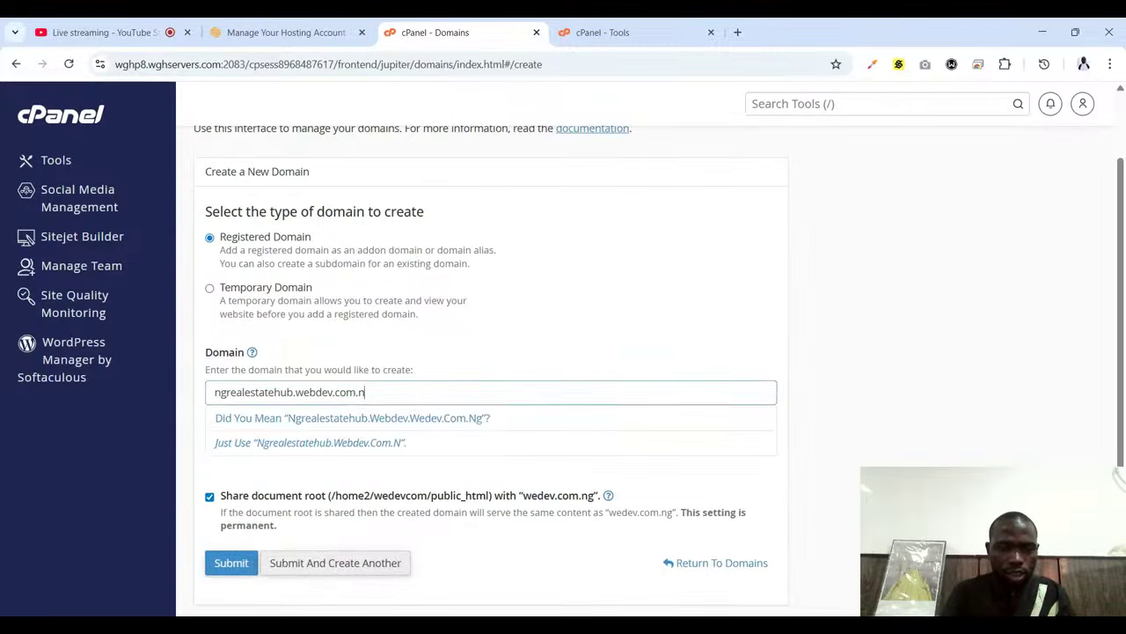
text(g)
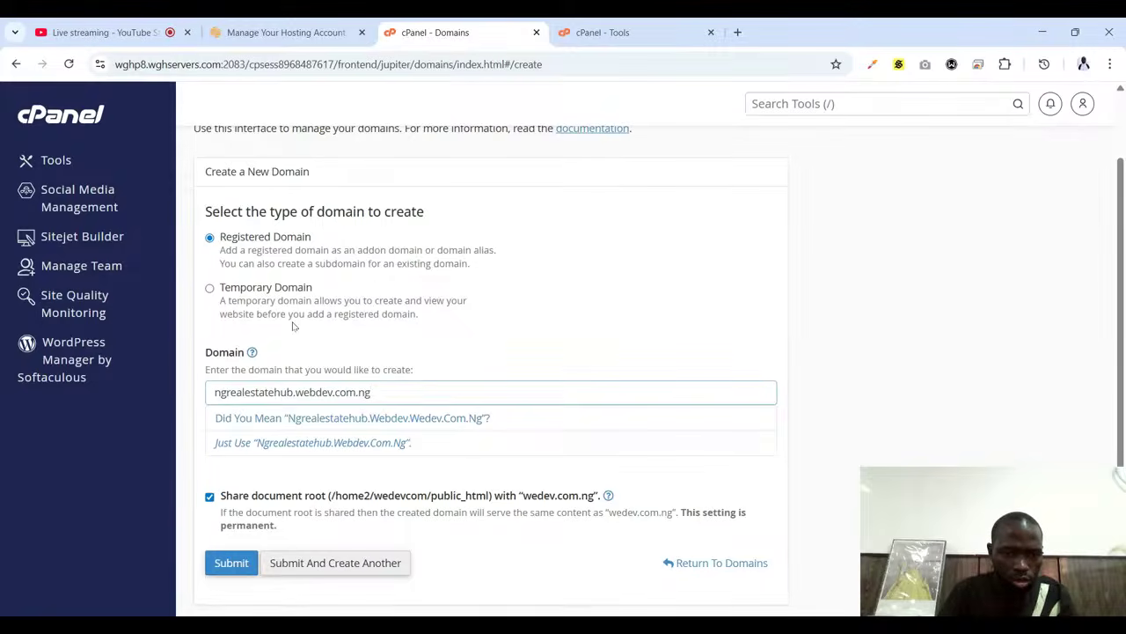
key(Left)
key(Left)
key(Left)
key(Left)
key(Left)
key(Left)
key(Left)
key(Left)
key(Left)
key(Left)
key(BackSpace)
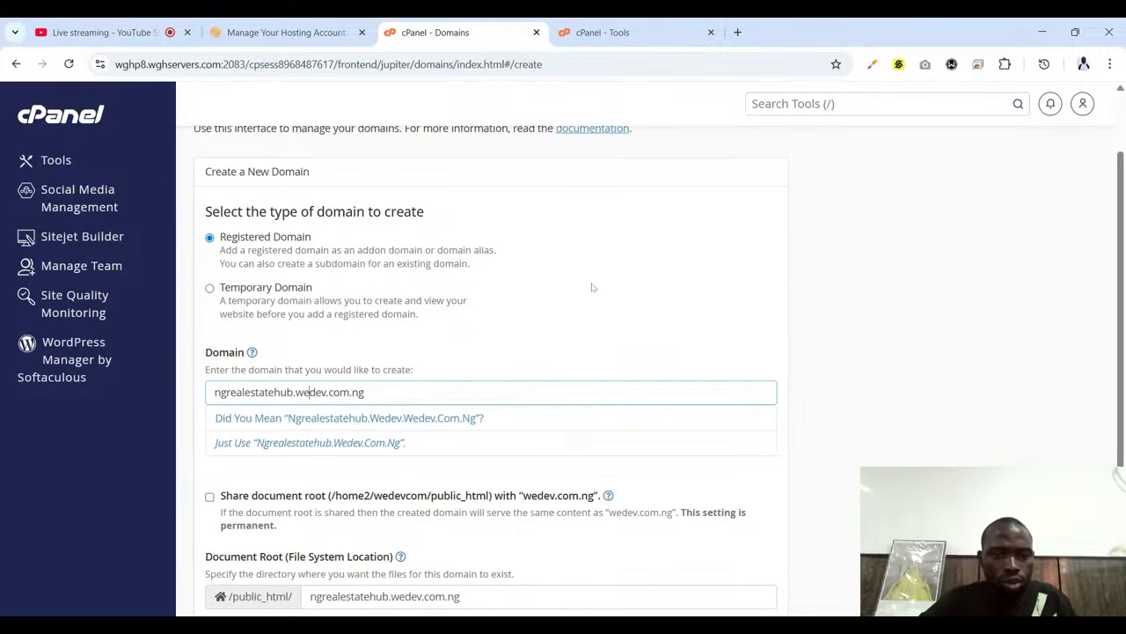
Remove the duplicated wedev and keep document root /public_html/ngrealestatehub.wedev.com.ng
click(568, 347)
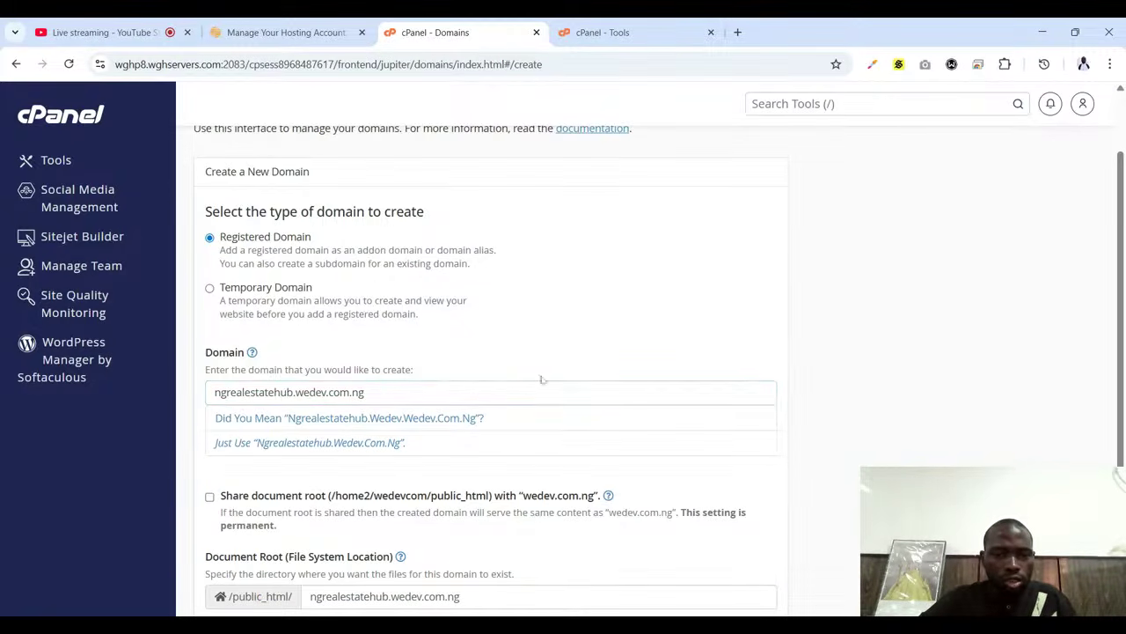
click(392, 421)
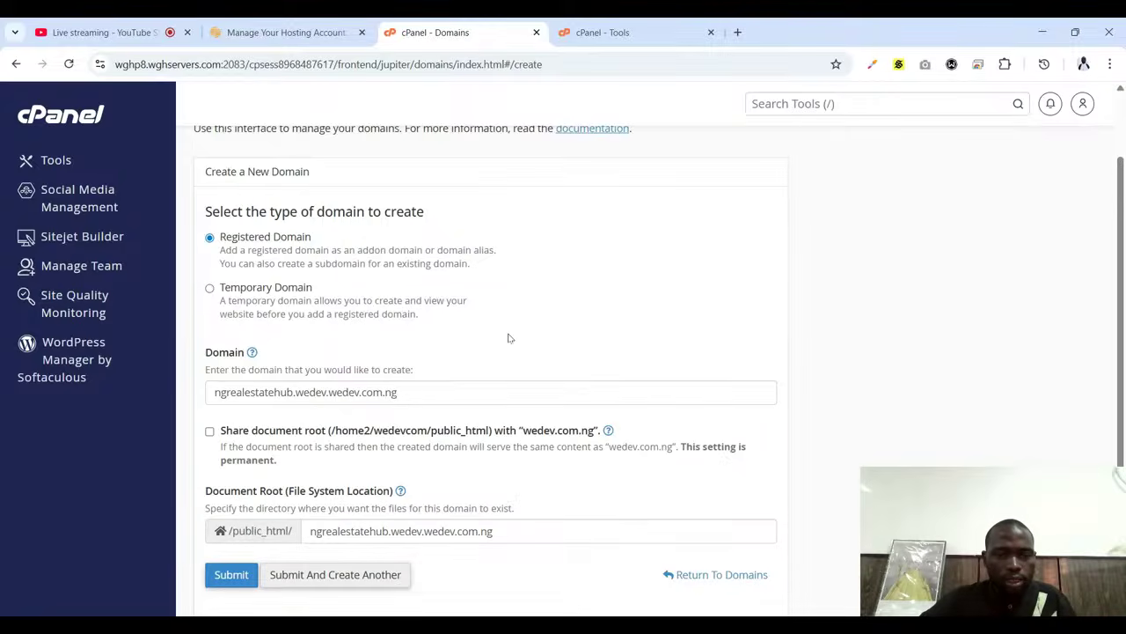
scroll(511, 339, down, 1)
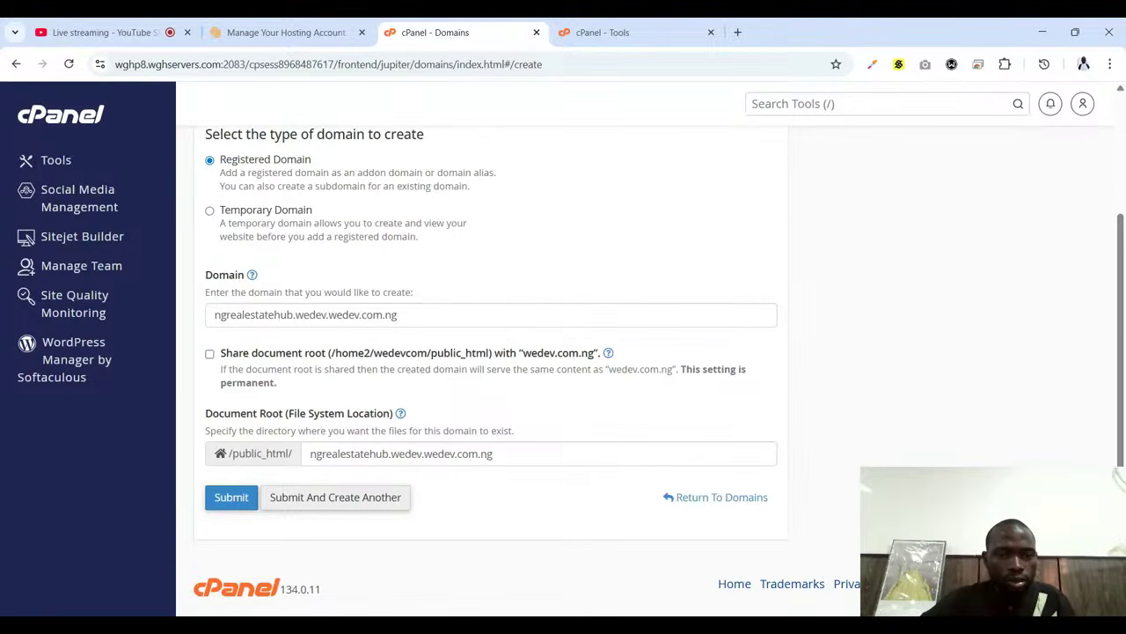
click(328, 314)
key(BackSpace)
key(BackSpace)
key(BackSpace)
key(BackSpace)
key(BackSpace)
key(BackSpace)
key(BackSpace)
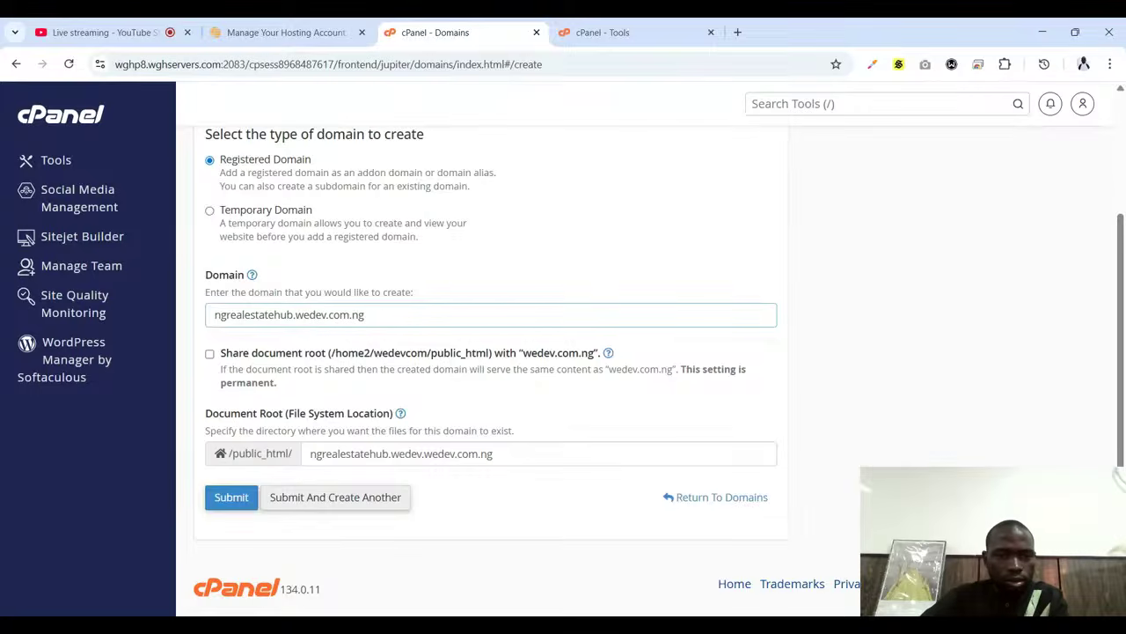
text(.)
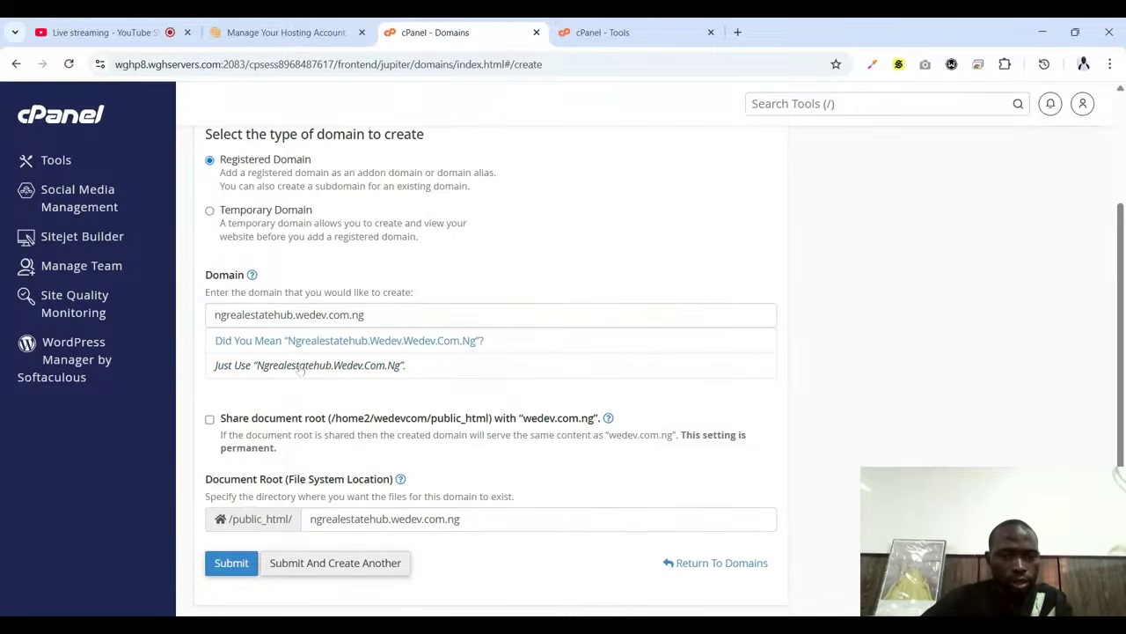
click(370, 365)
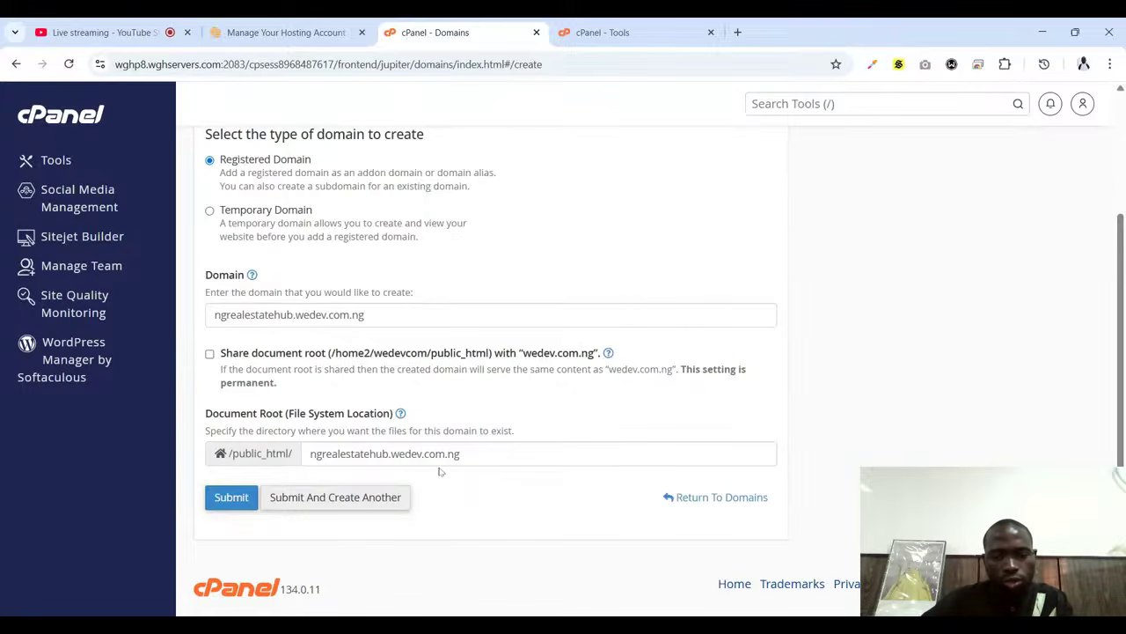
click(228, 500)
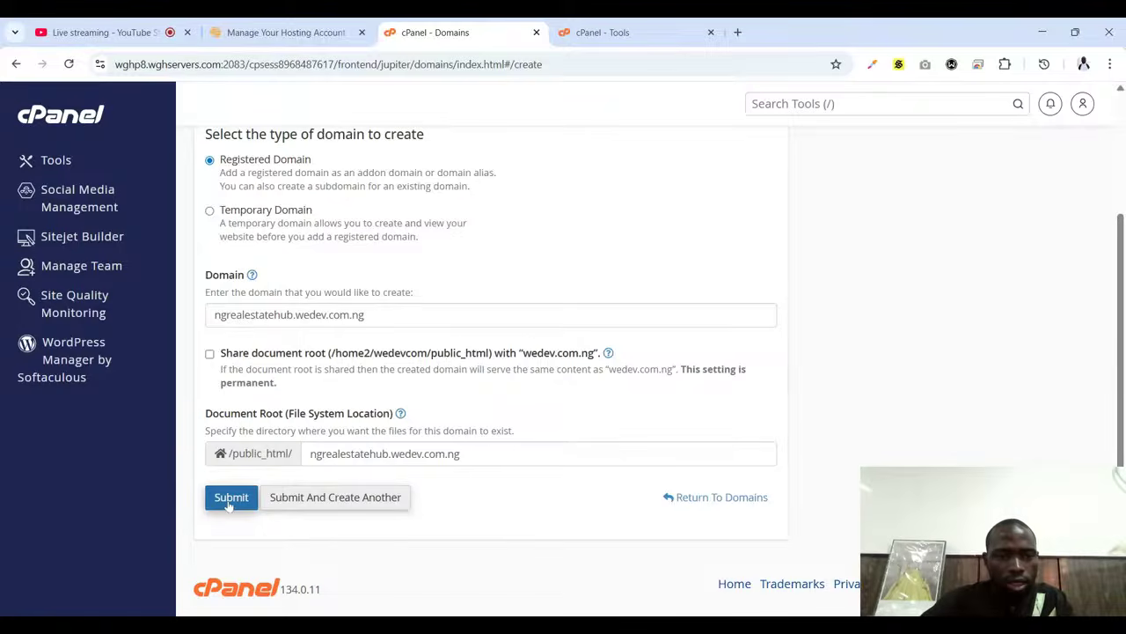
Submit the form and confirm ngrealestatehub.wedev.com.ng is listed with its own document root
click(229, 500)
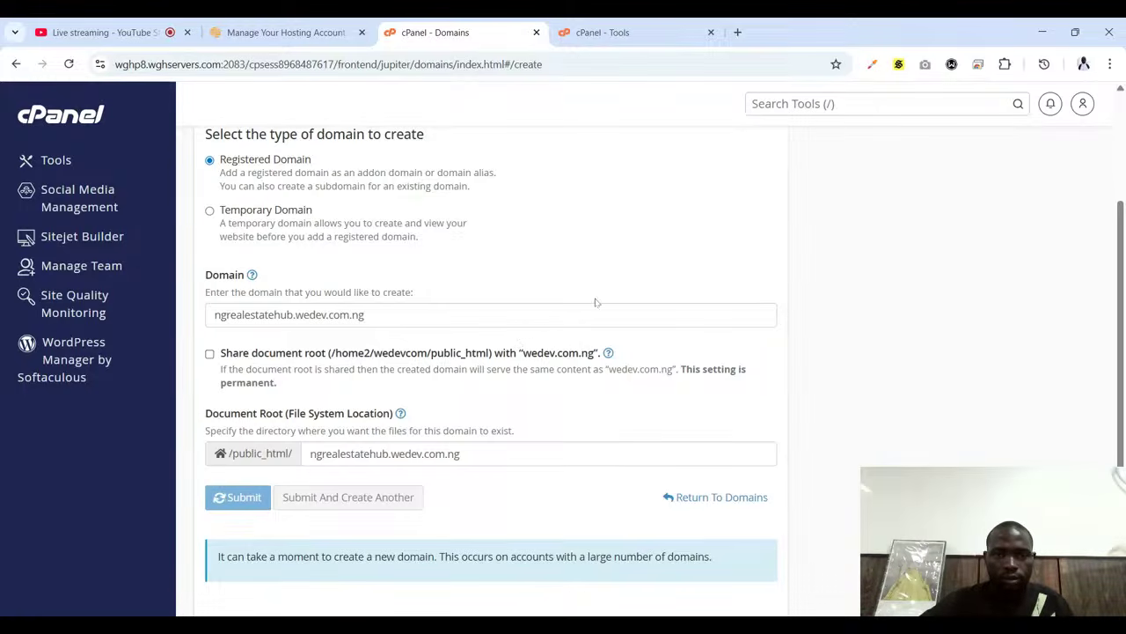
scroll(598, 306, up, 2)
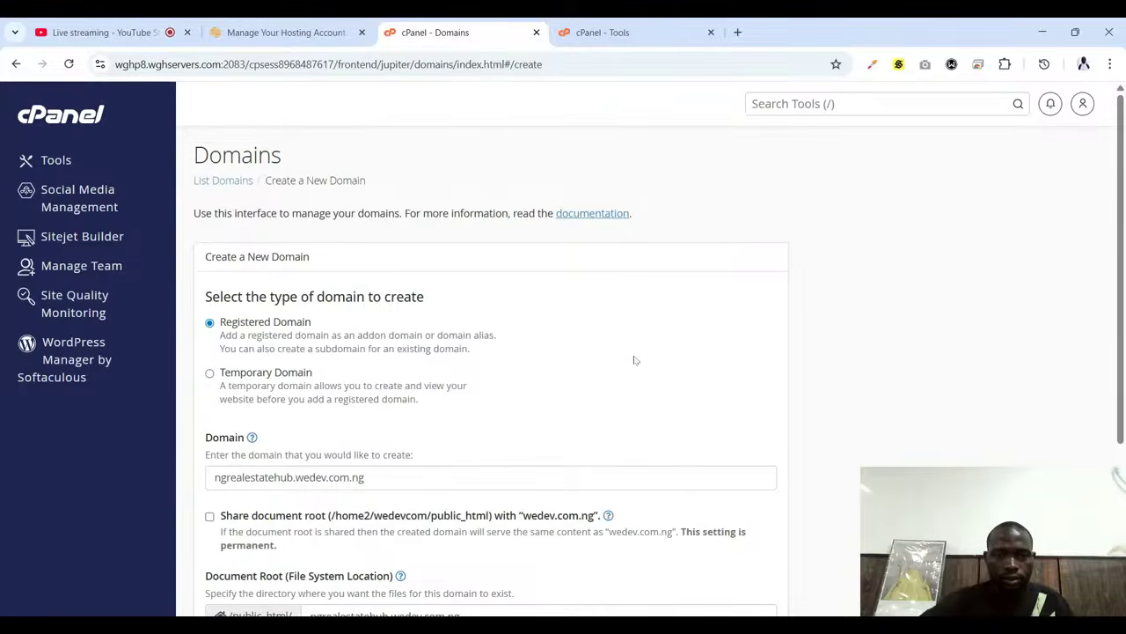
scroll(631, 357, down, 3)
scroll(632, 356, down, 1)
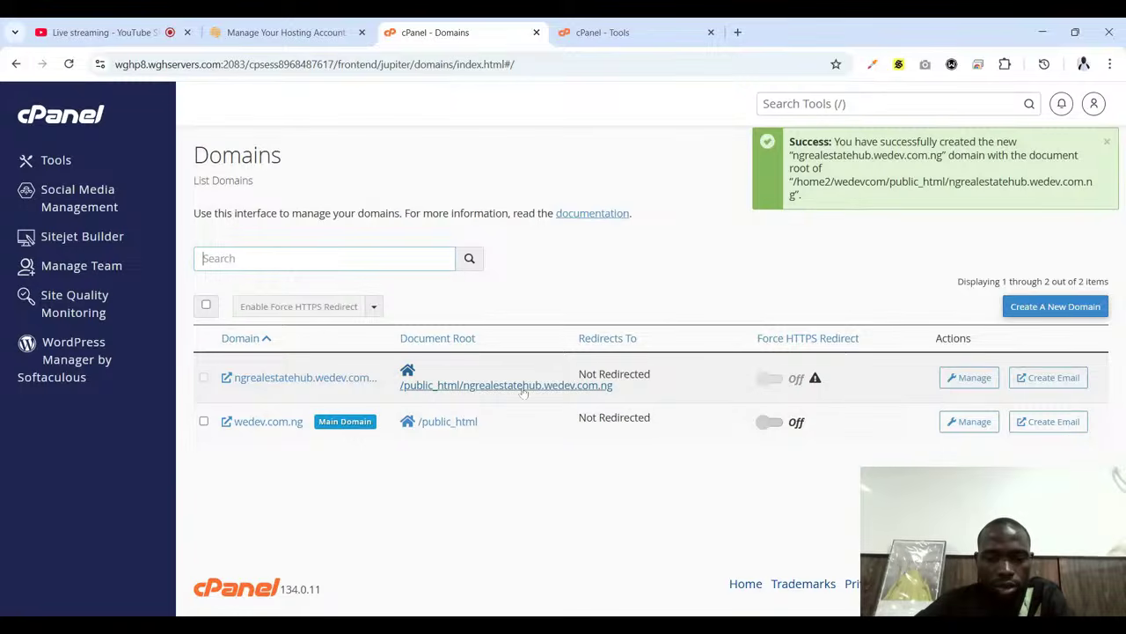
Start a WordPress install targeting ngrealestatehub.wedev.com.ng with the wp directory cleared
click(61, 368)
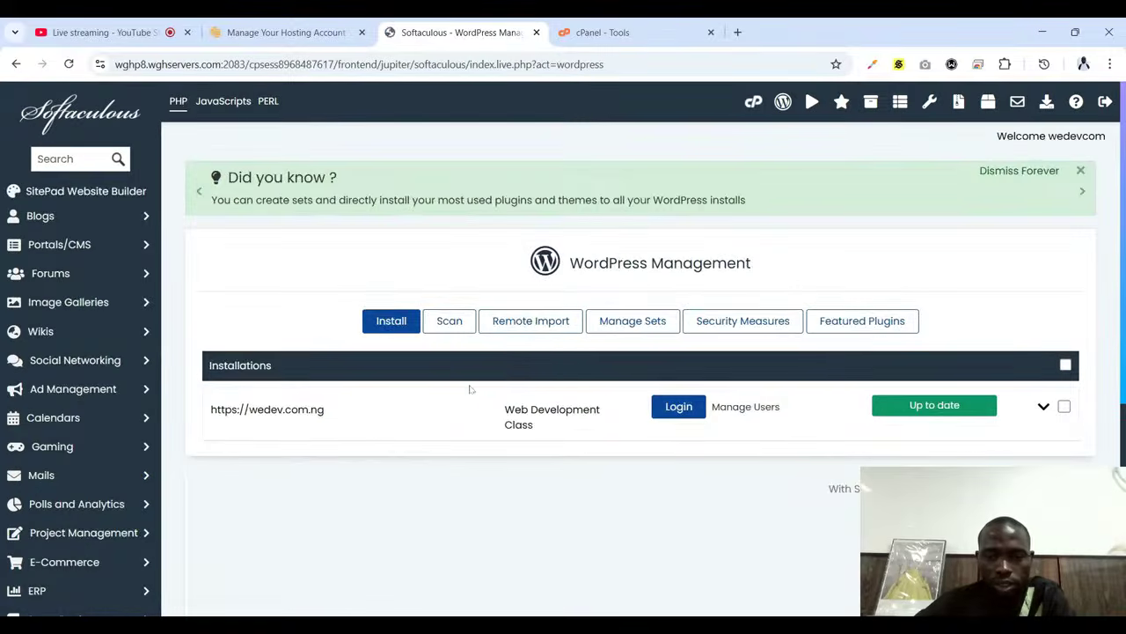
scroll(481, 373, down, 3)
scroll(480, 372, up, 2)
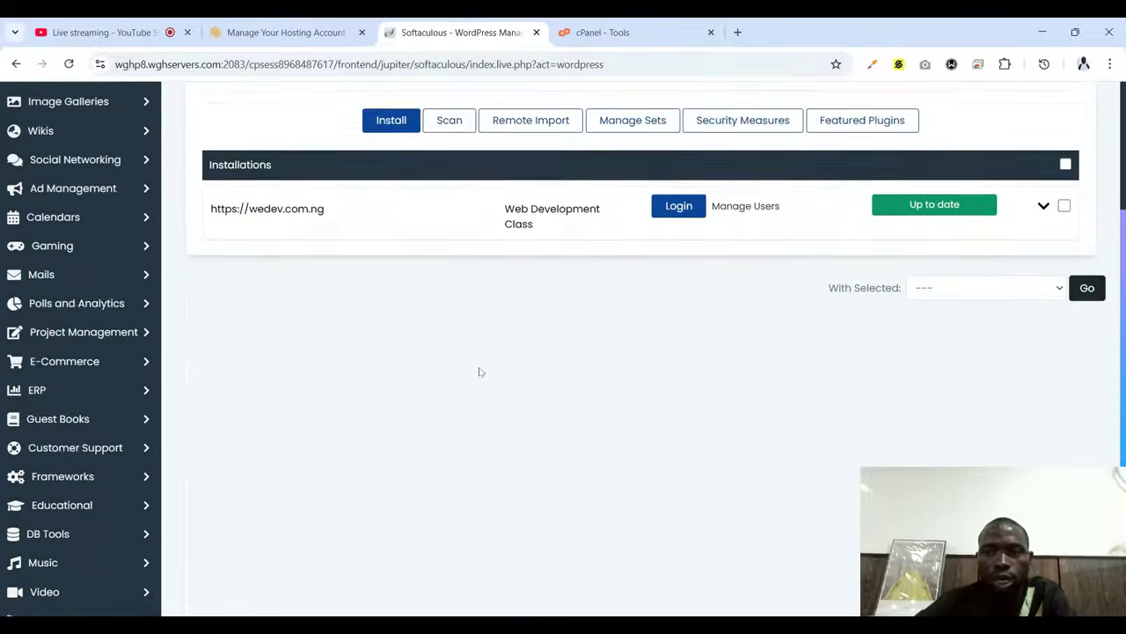
scroll(481, 372, up, 1)
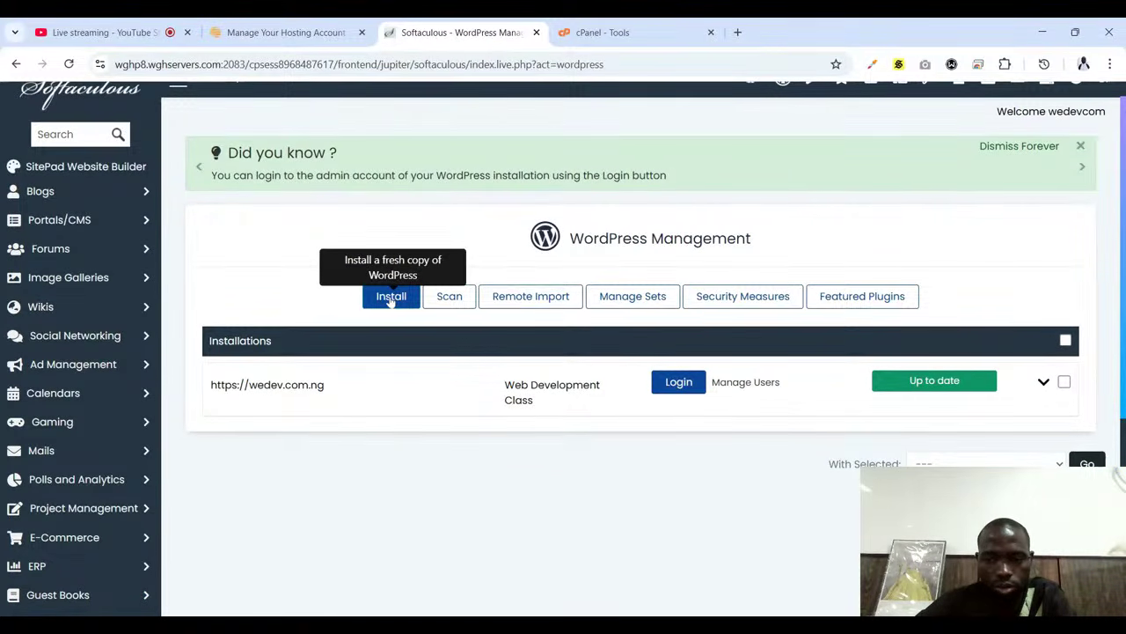
click(391, 297)
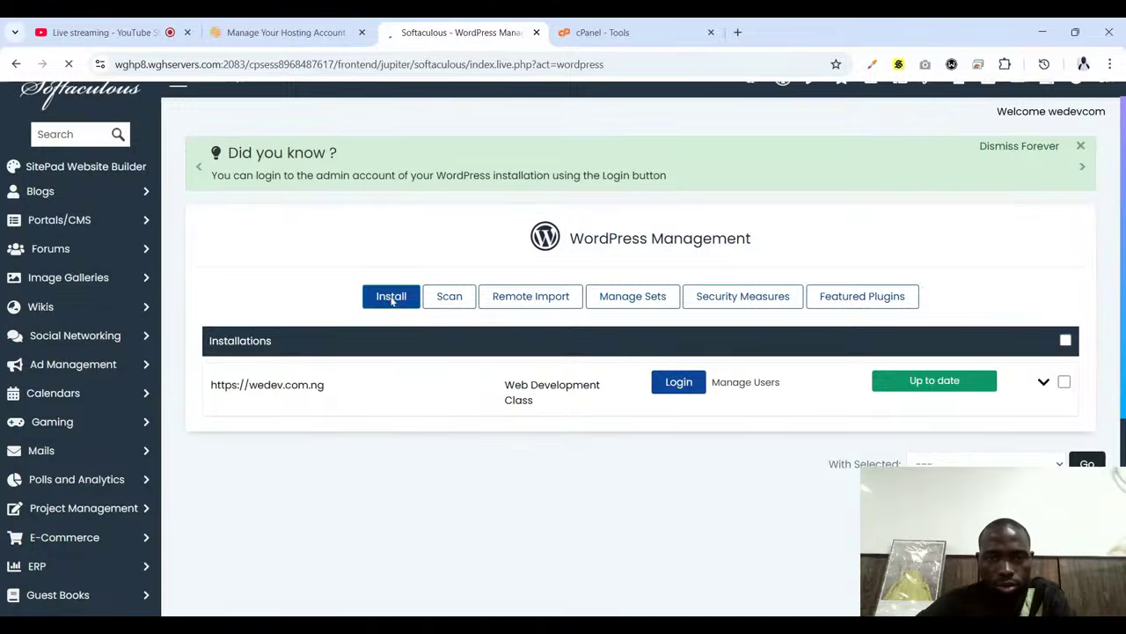
scroll(256, 340, down, 2)
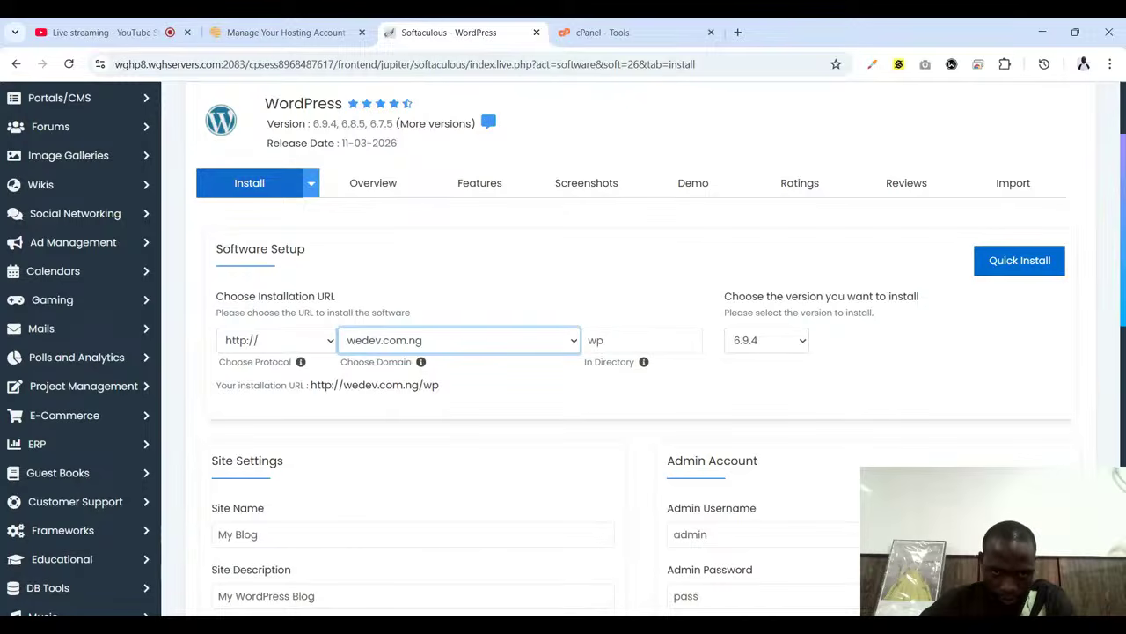
key(Down)
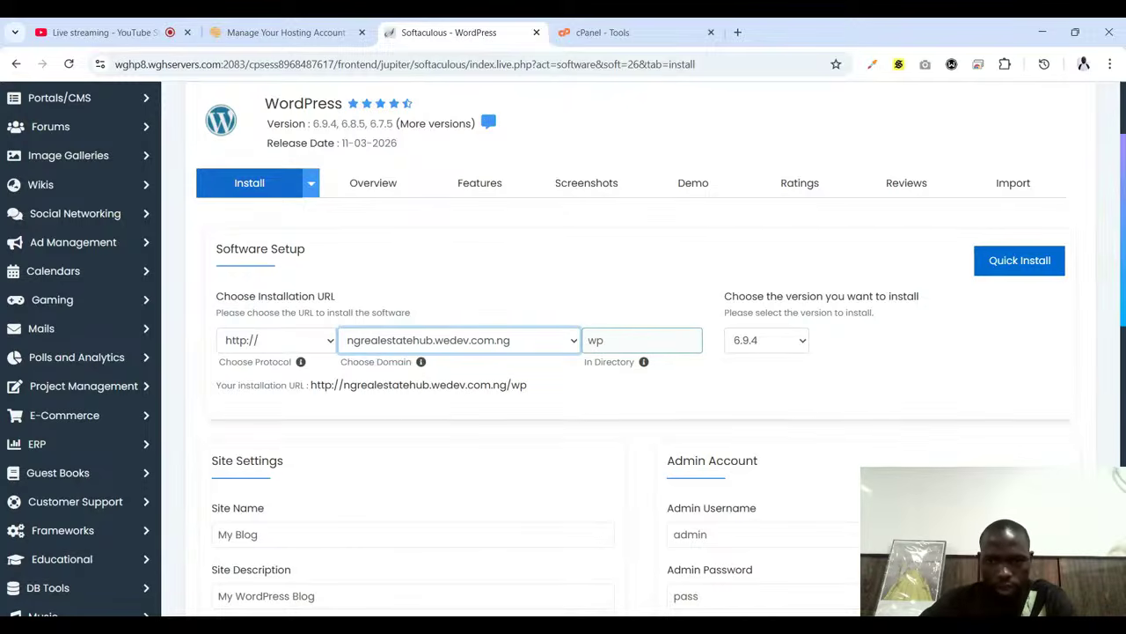
key(Tab)
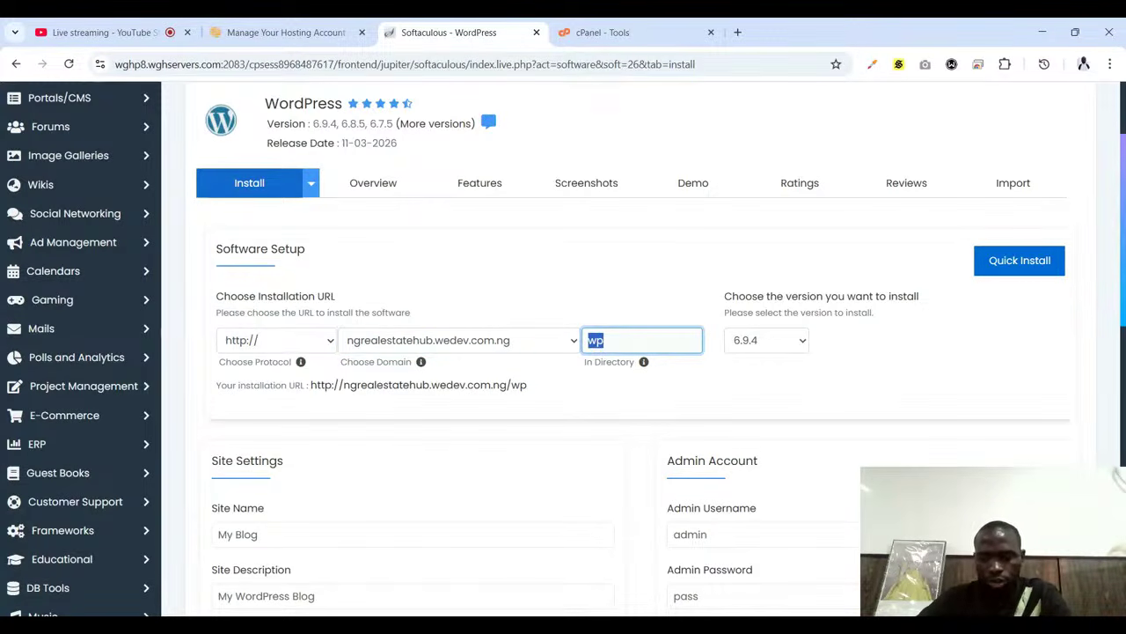
key(BackSpace)
scroll(588, 421, down, 3)
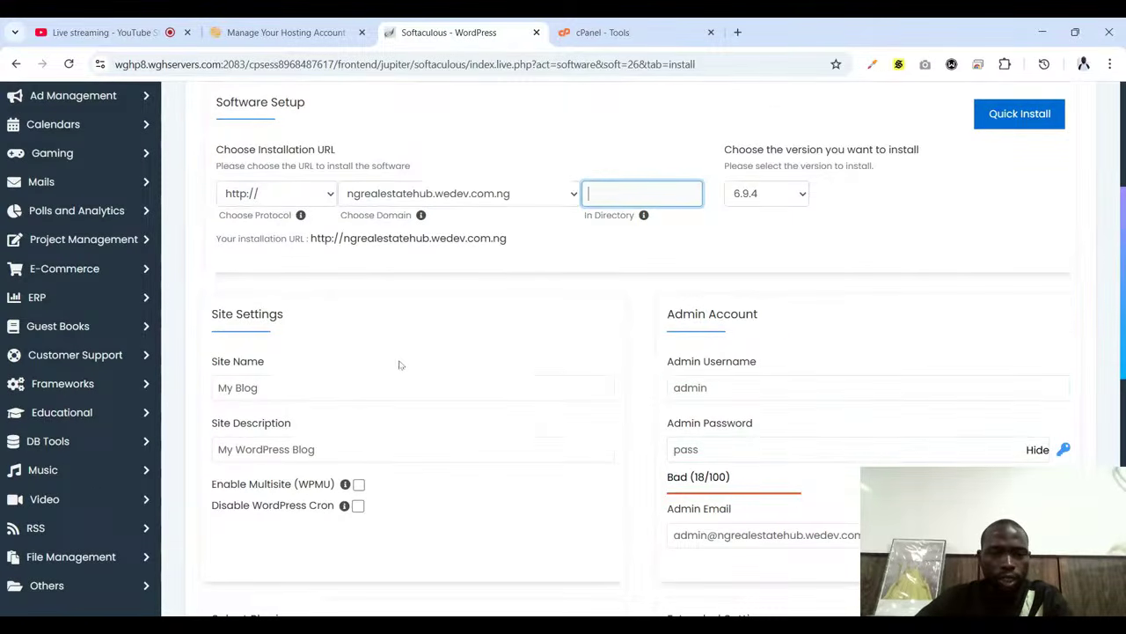
Keep site name My Blog and username admin, replacing the admin password with a strong one
click(397, 388)
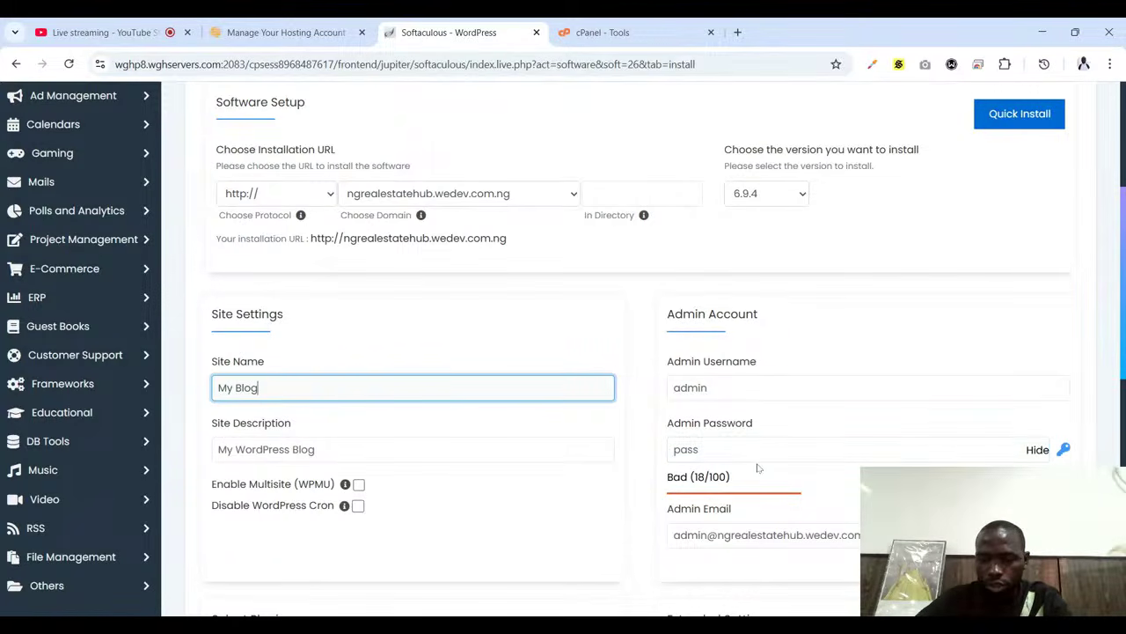
scroll(758, 468, down, 1)
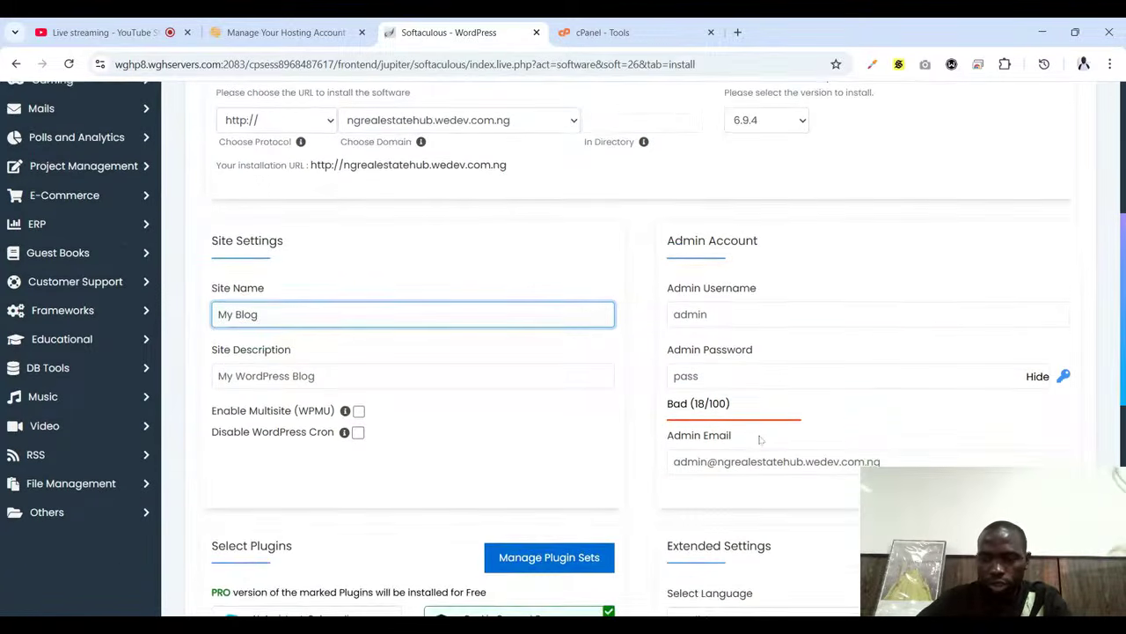
click(1037, 376)
double_click(682, 376)
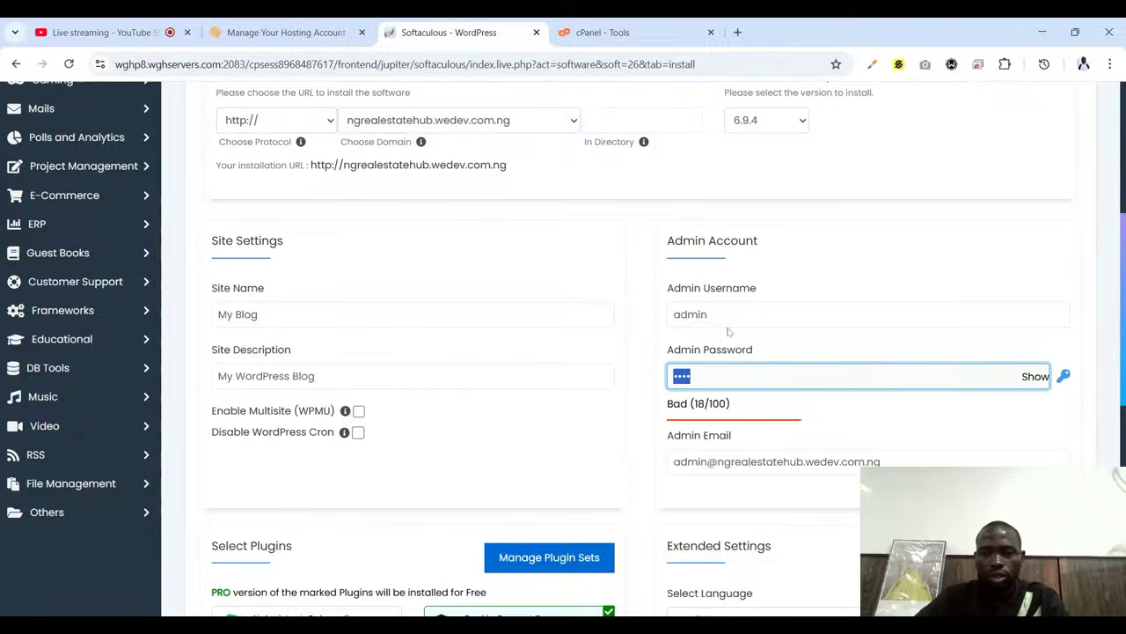
click(709, 314)
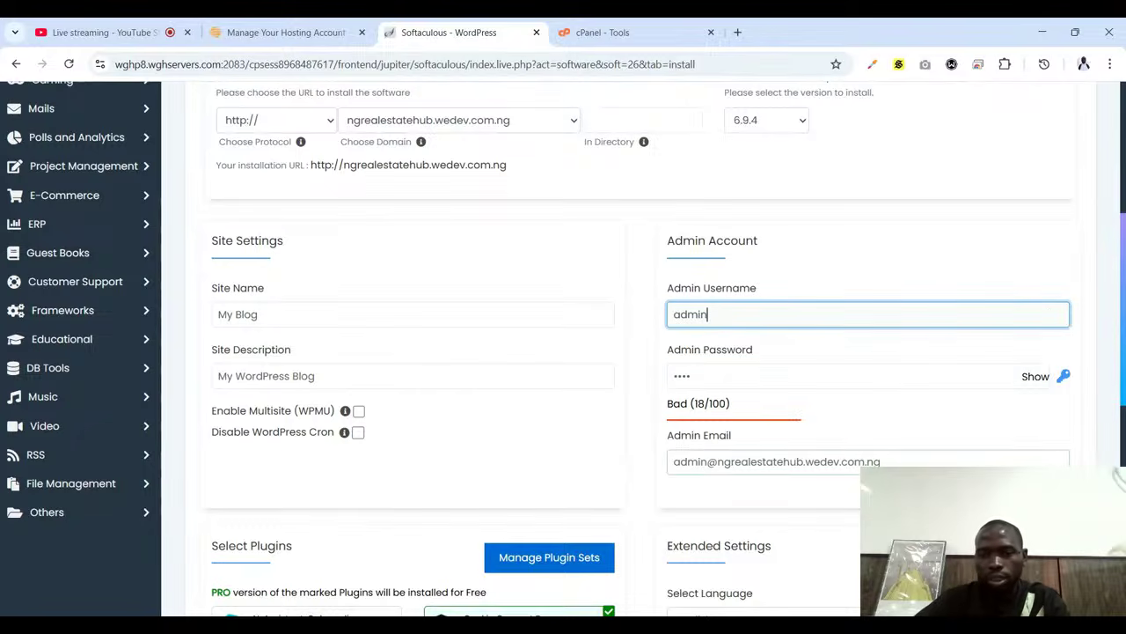
click(704, 377)
double_click(704, 377)
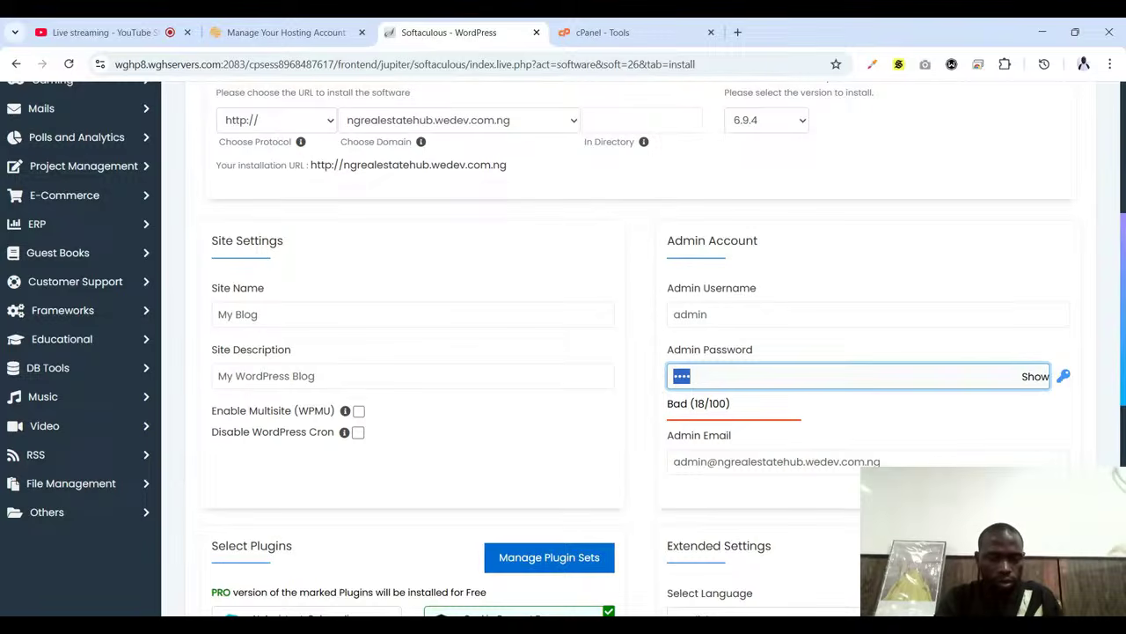
text(a)
text(•••)
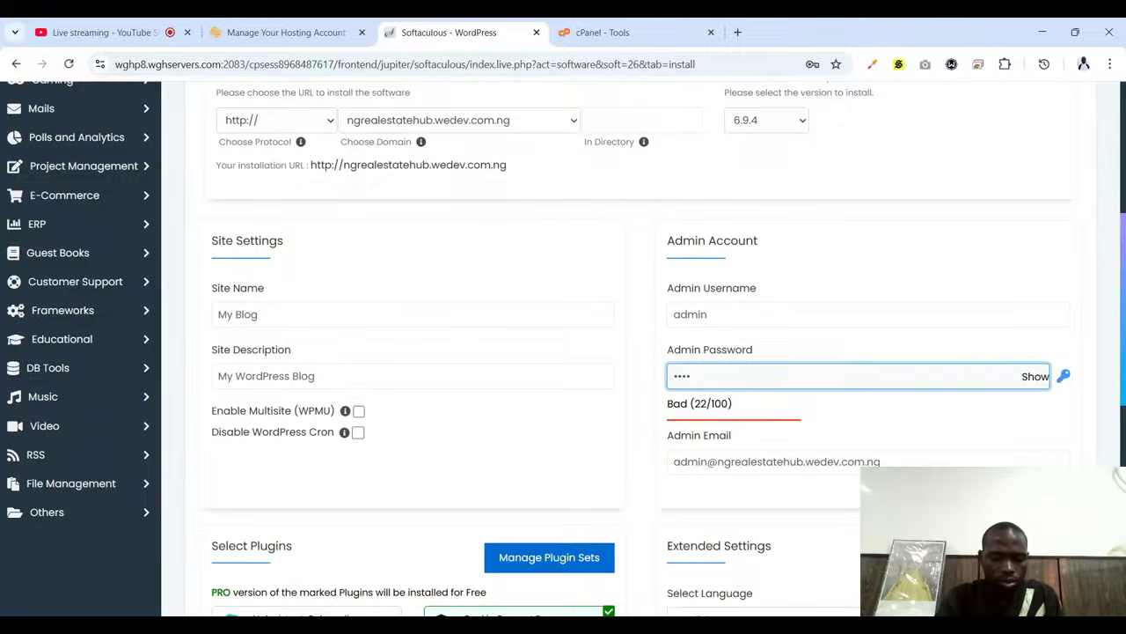
text(••)
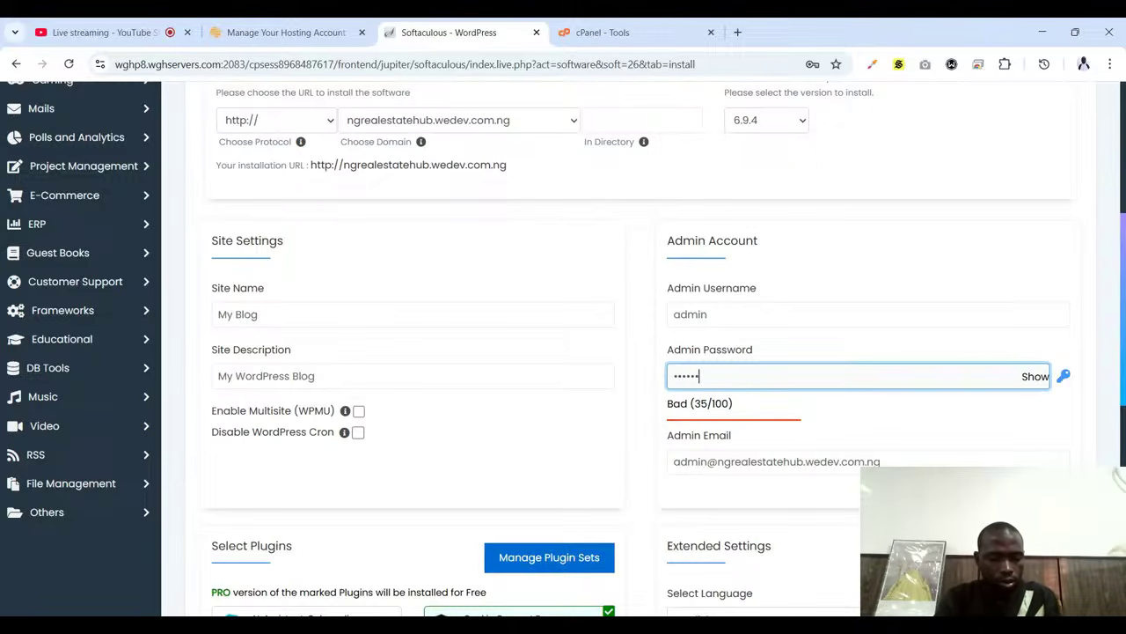
text(•••••)
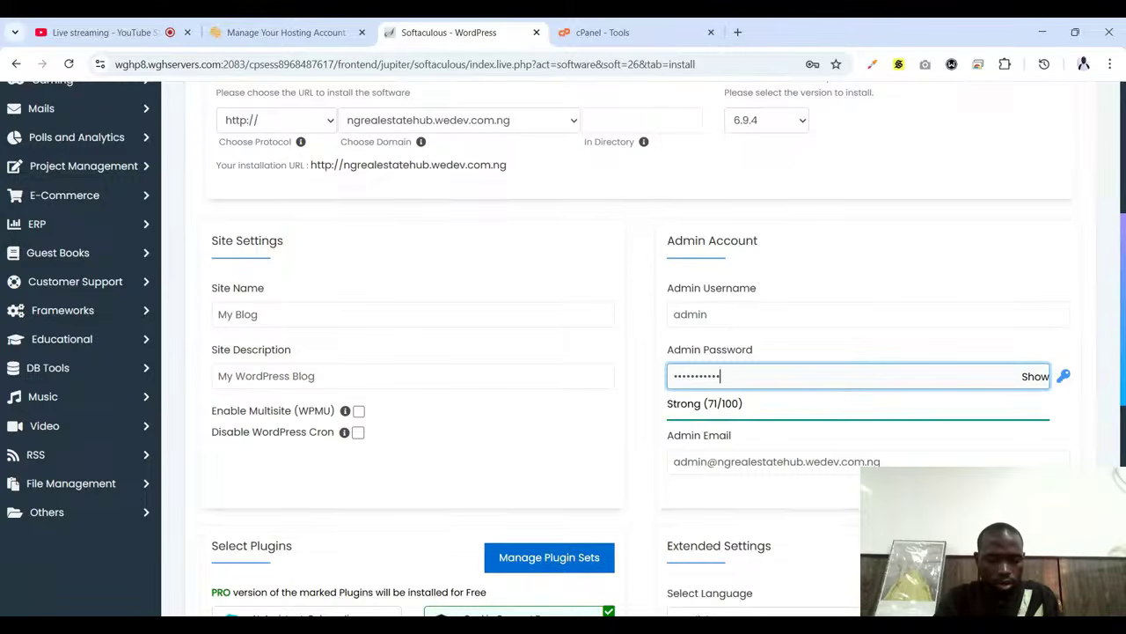
text(•••••)
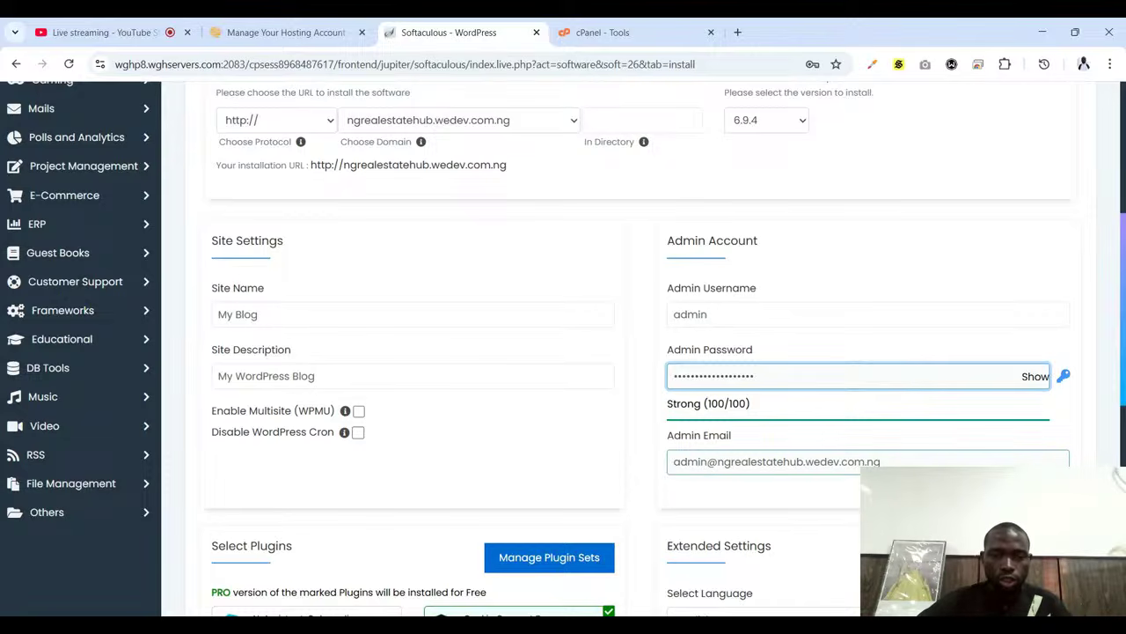
Scroll past the Select Plugins grid and launch the WordPress installation
scroll(755, 364, down, 1)
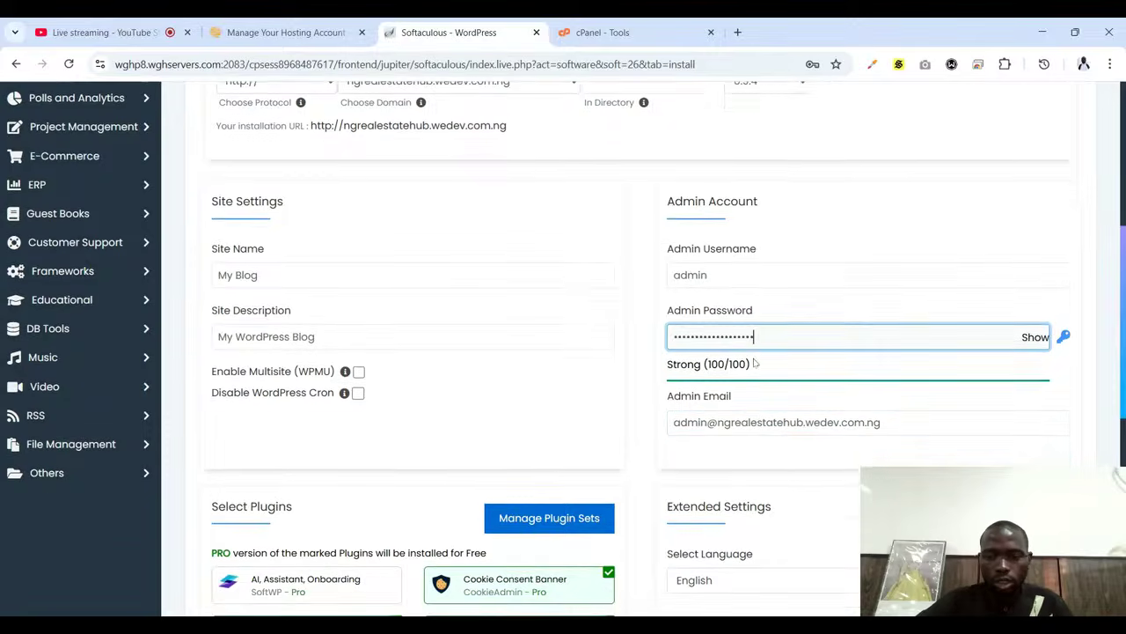
scroll(755, 363, down, 4)
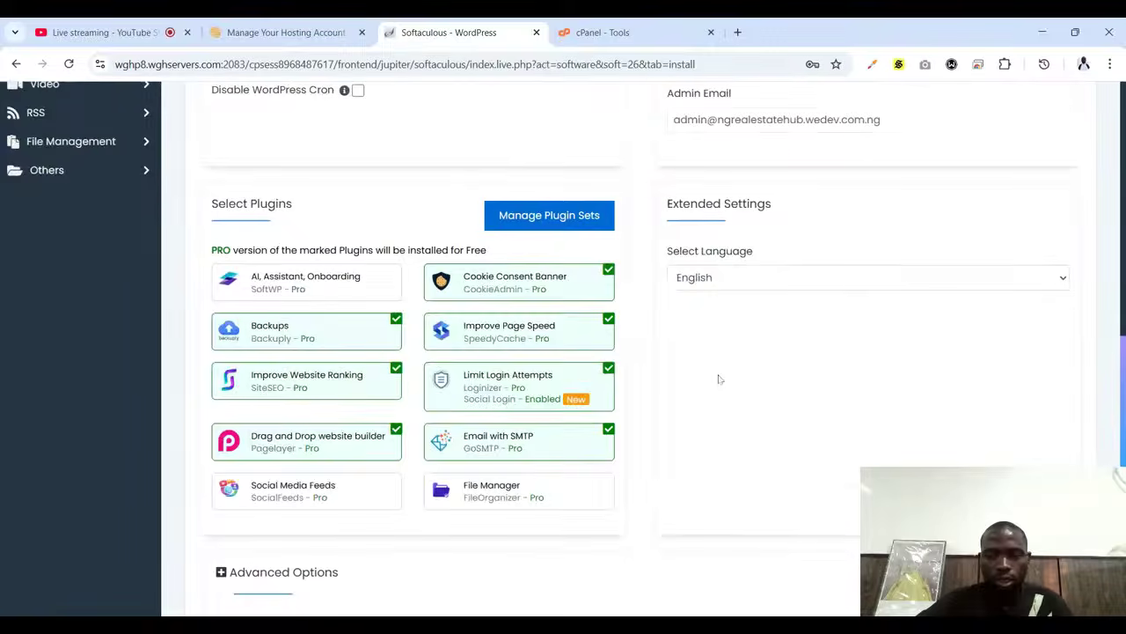
mouse_move(476, 406)
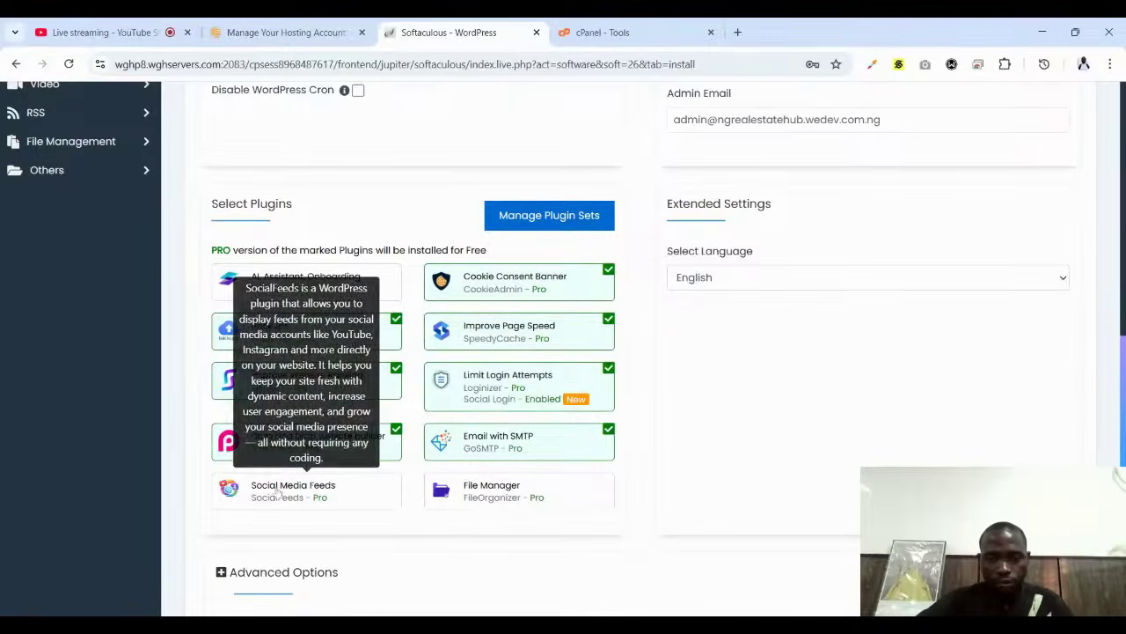
scroll(445, 456, down, 1)
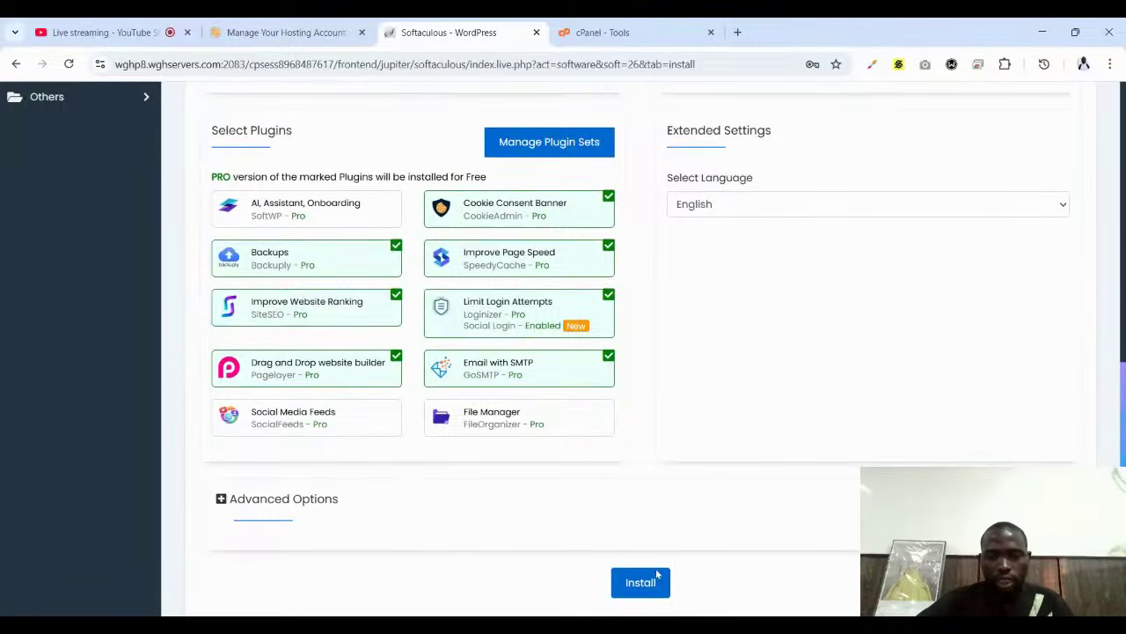
scroll(643, 528, down, 2)
click(641, 421)
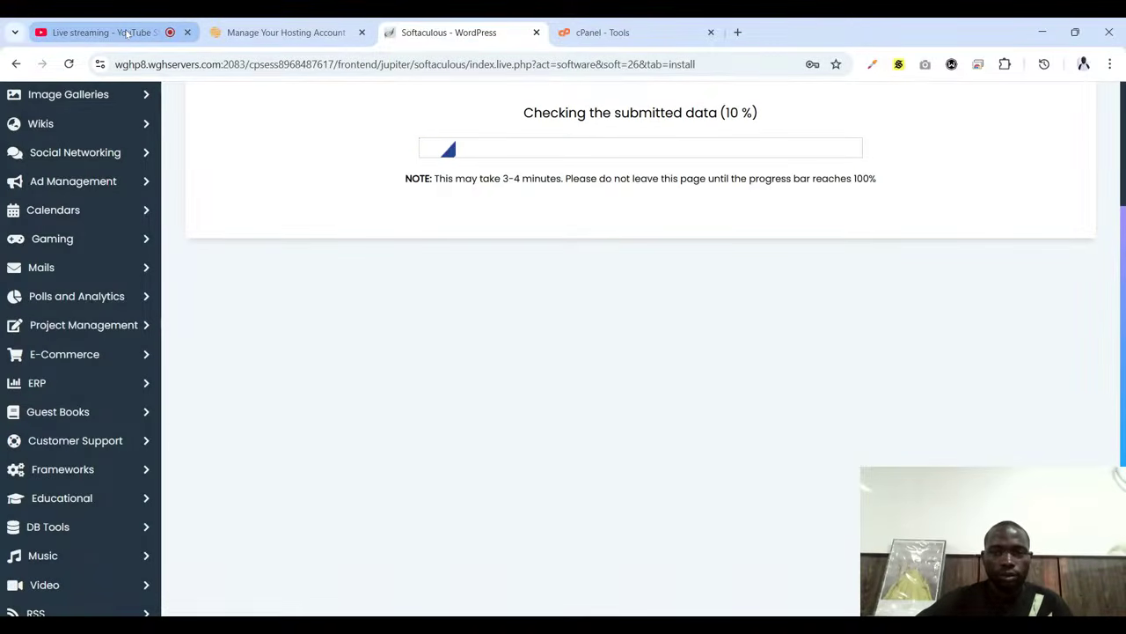
Cycle through the YouTube Studio and cPanel Tools tabs, ending on the Softaculous WordPress page
click(128, 33)
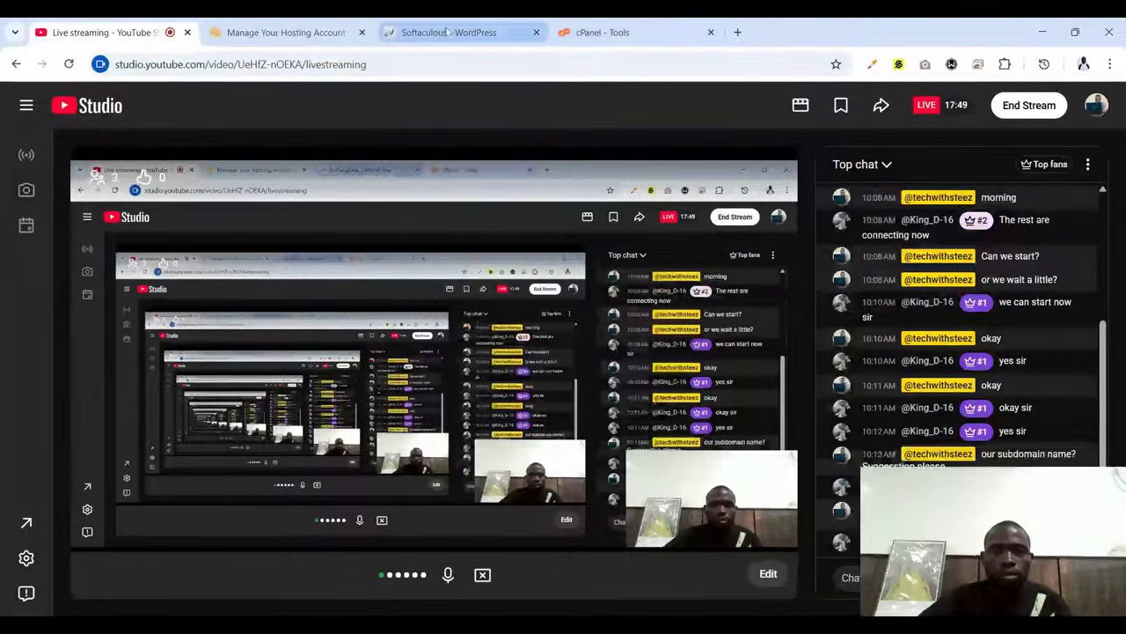
click(596, 26)
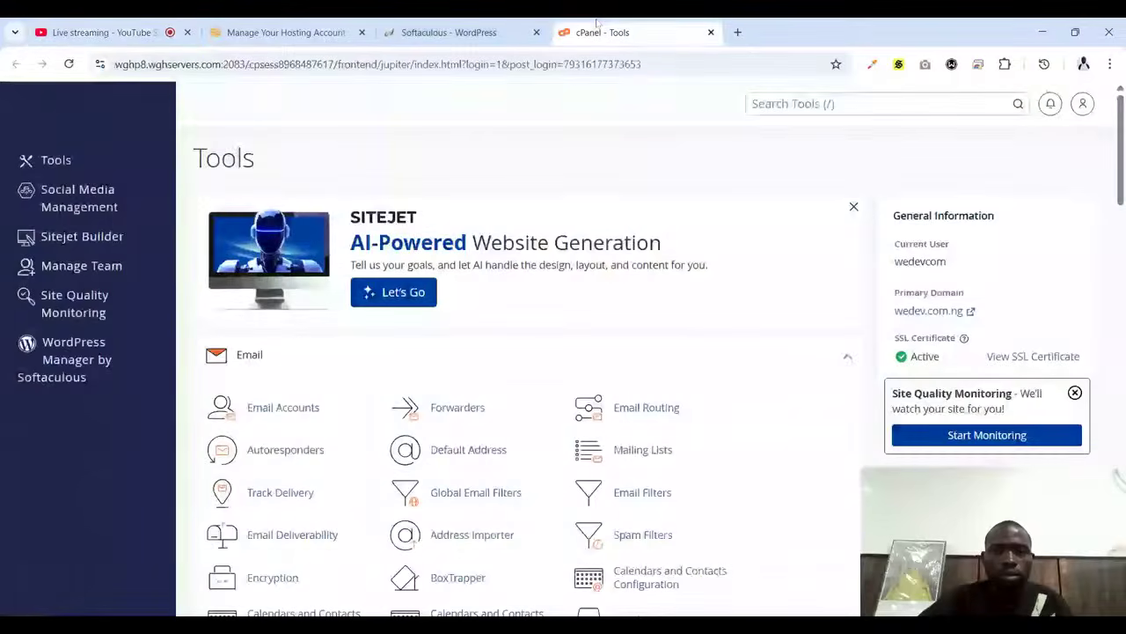
click(449, 32)
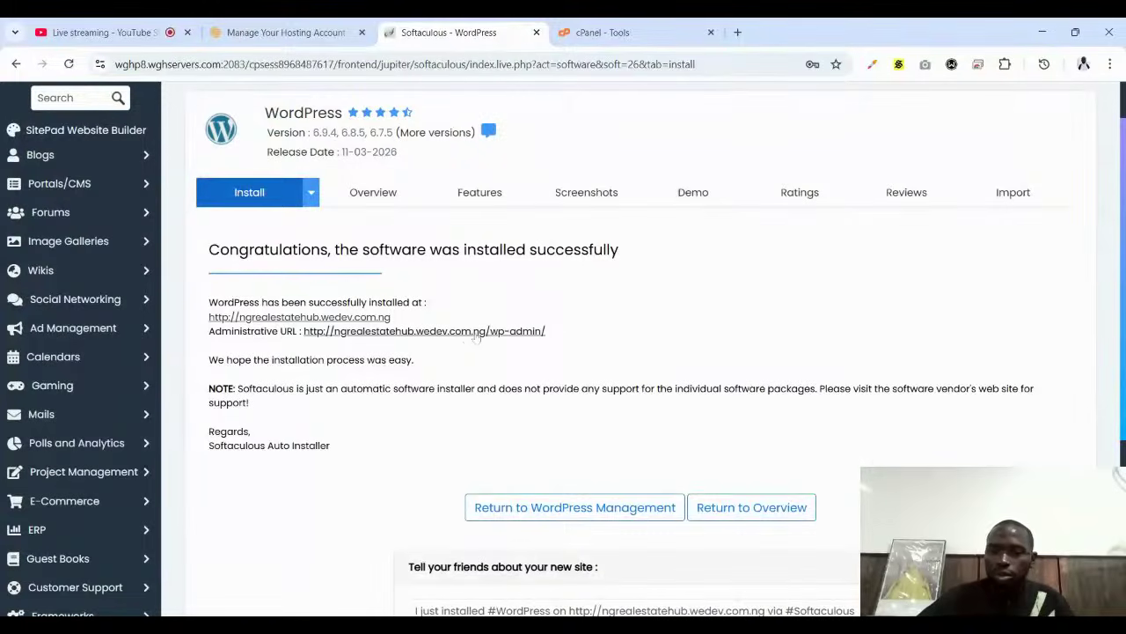
Open the new My Blog site, accept its cookies, then open the wp-admin link from the success page
click(332, 318)
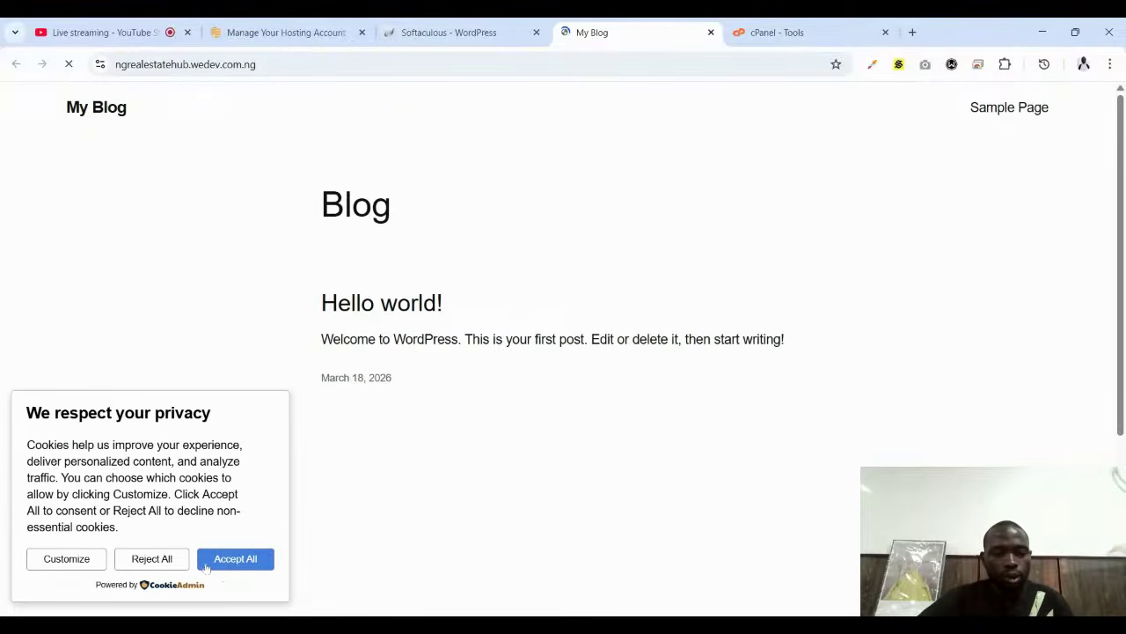
click(206, 566)
click(473, 35)
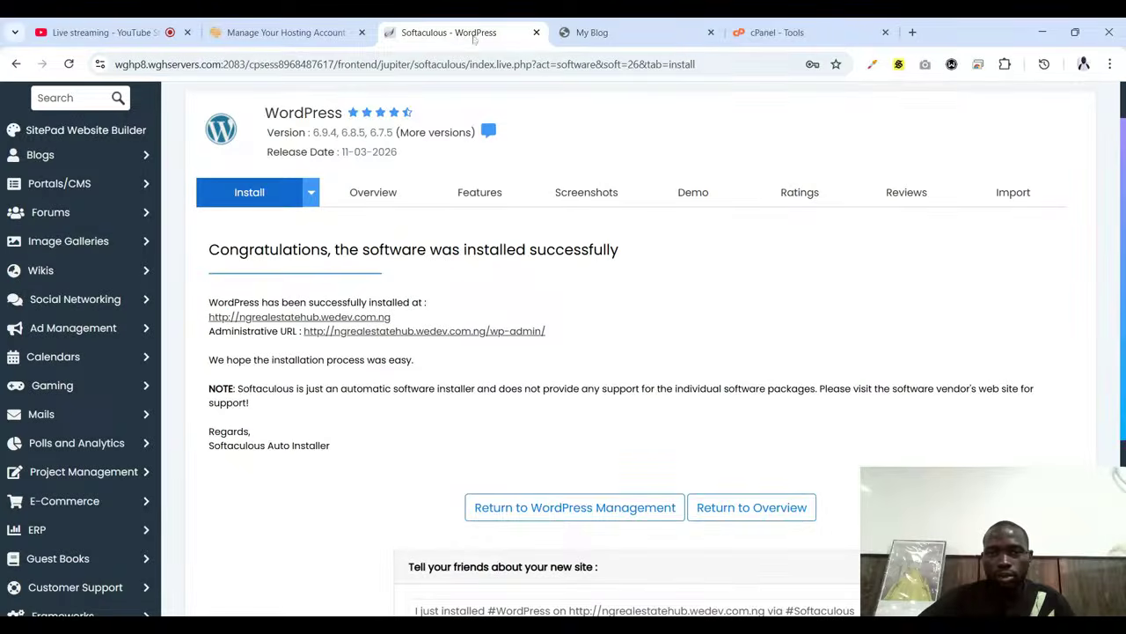
click(619, 33)
click(436, 28)
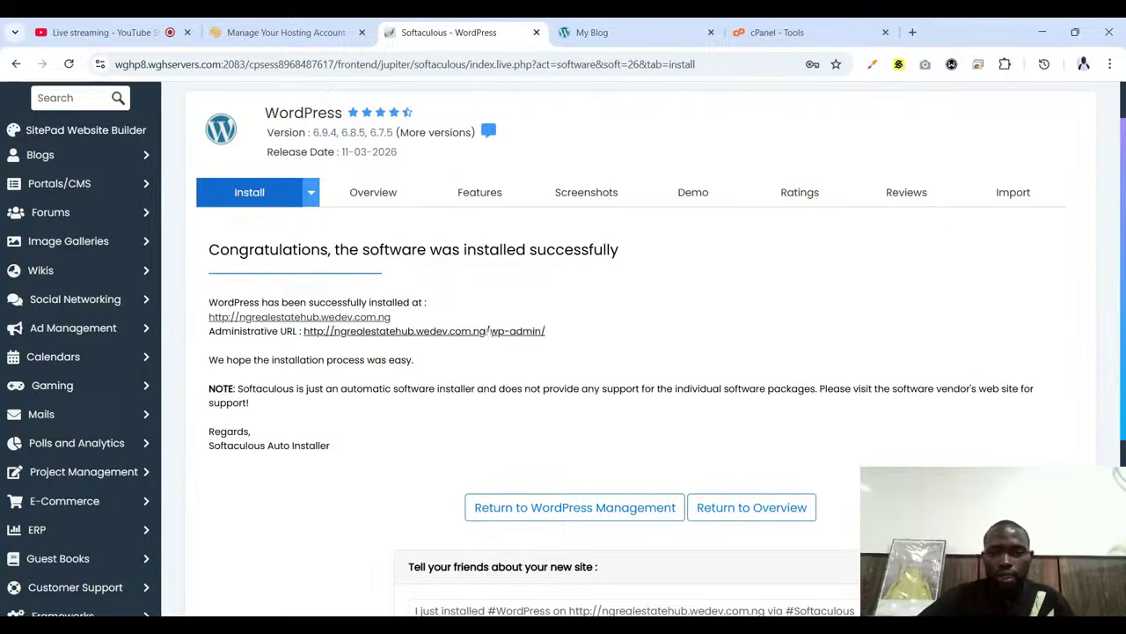
click(612, 33)
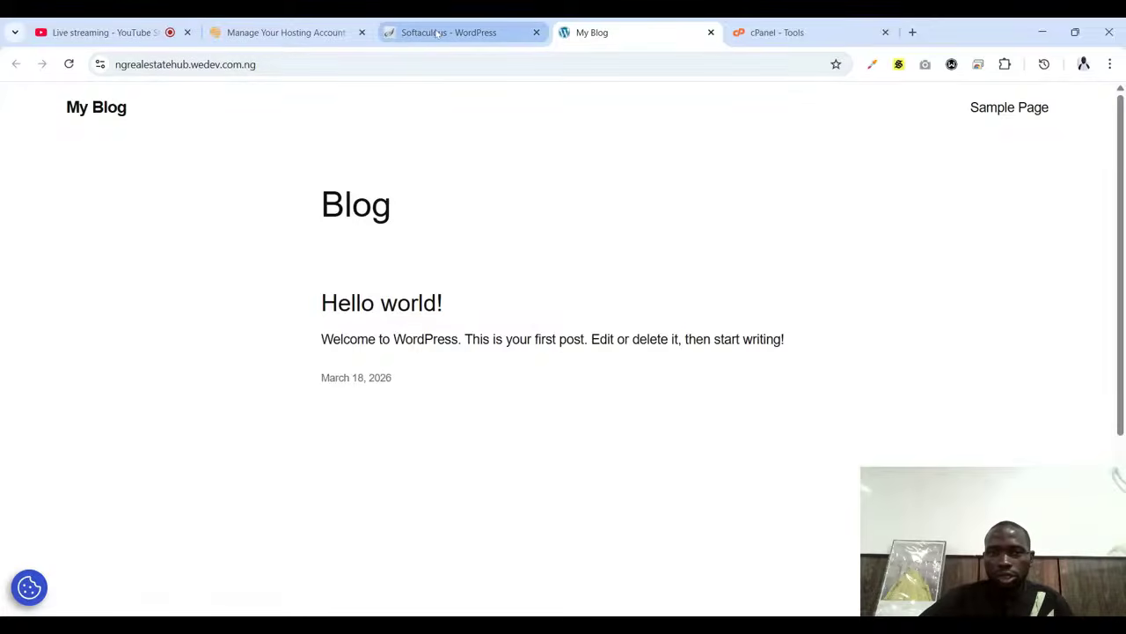
click(438, 34)
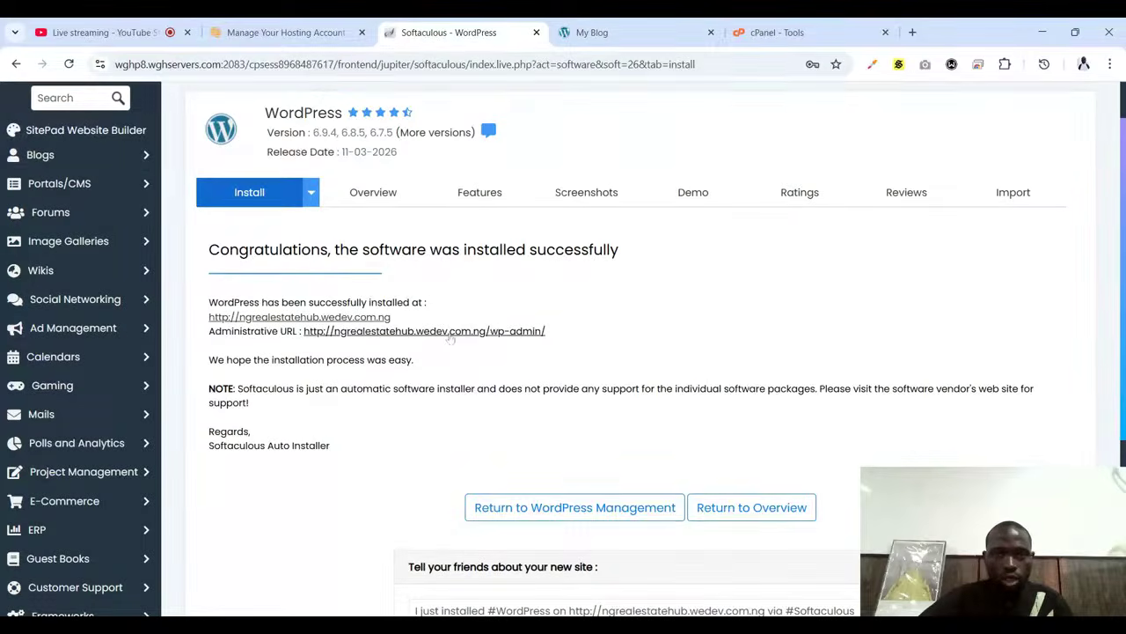
click(453, 331)
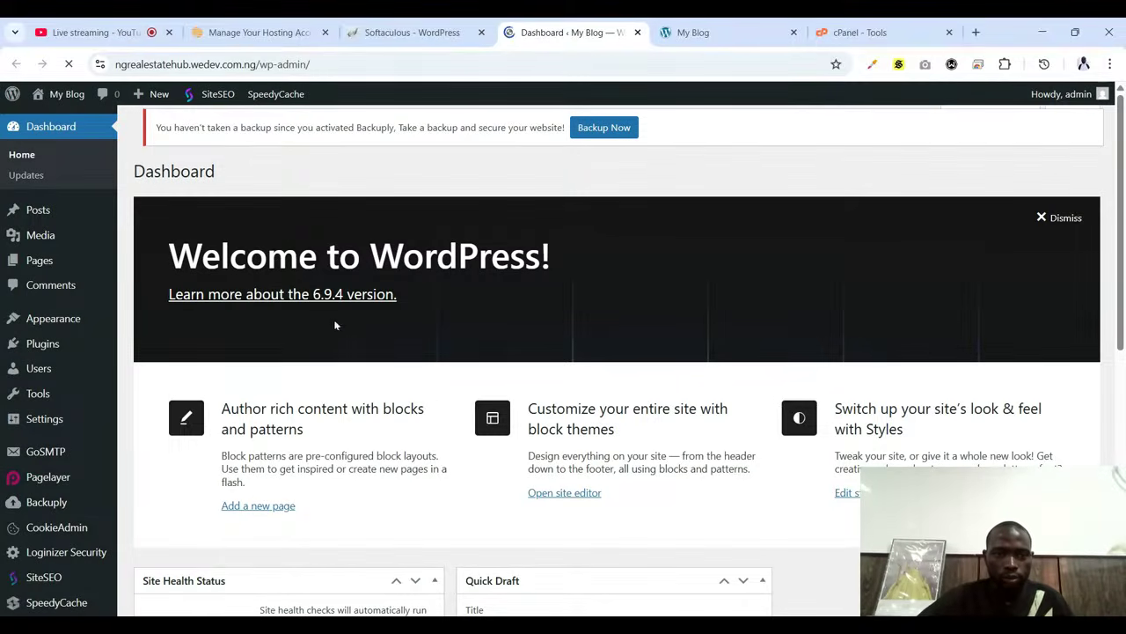
Log out of wp-admin, try logging in as admin, and re-enter the username after rejection
mouse_move(1069, 93)
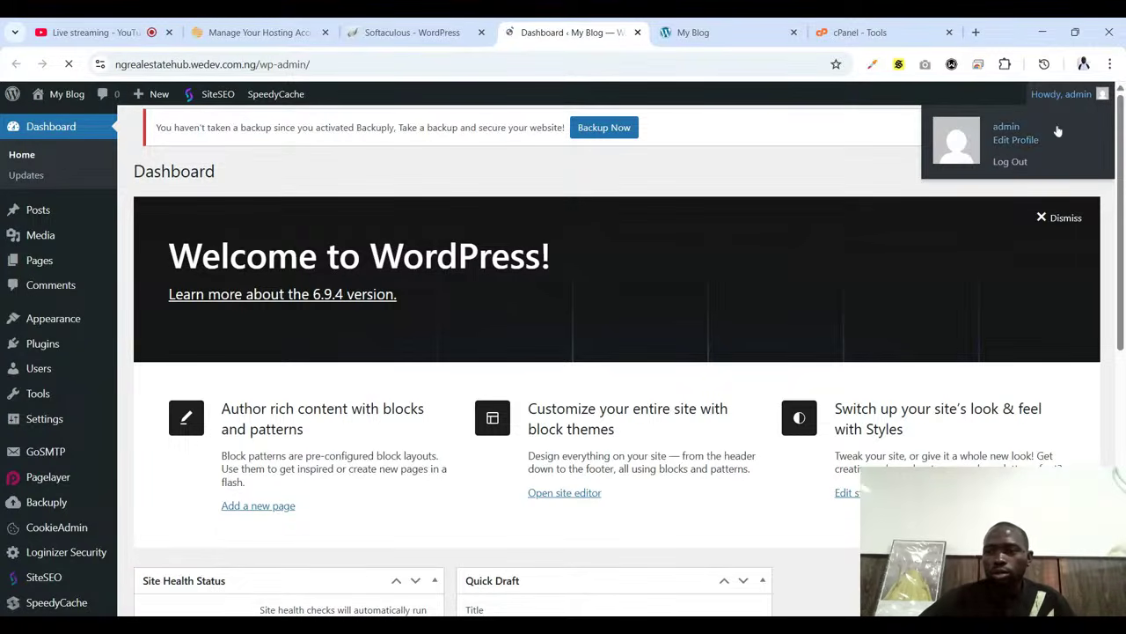
click(1012, 162)
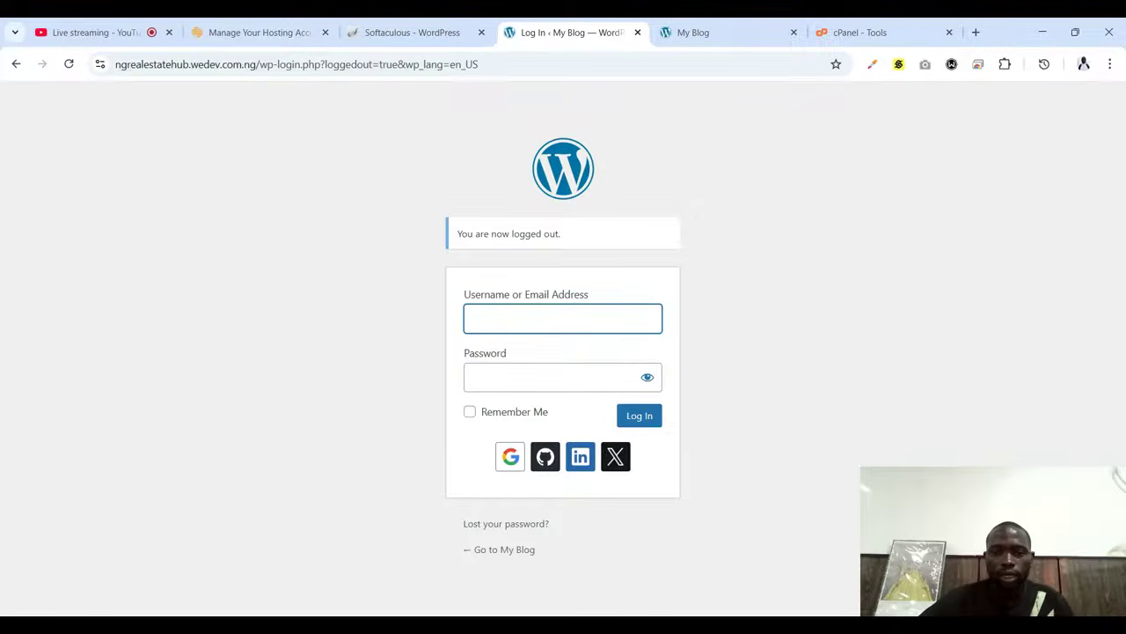
text(admin)
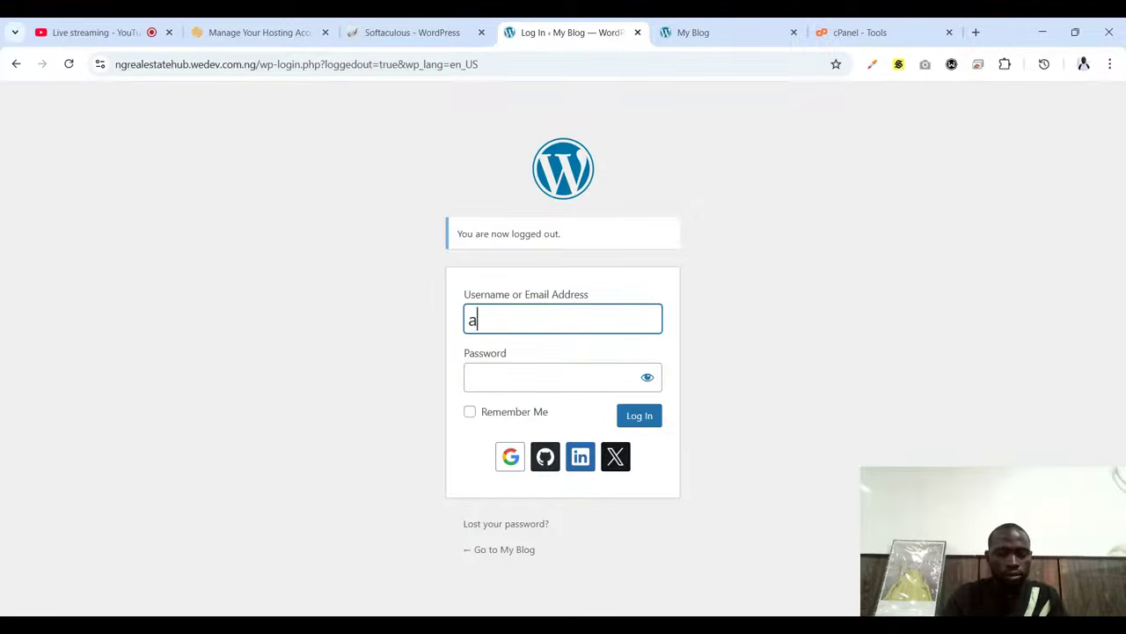
key(Tab)
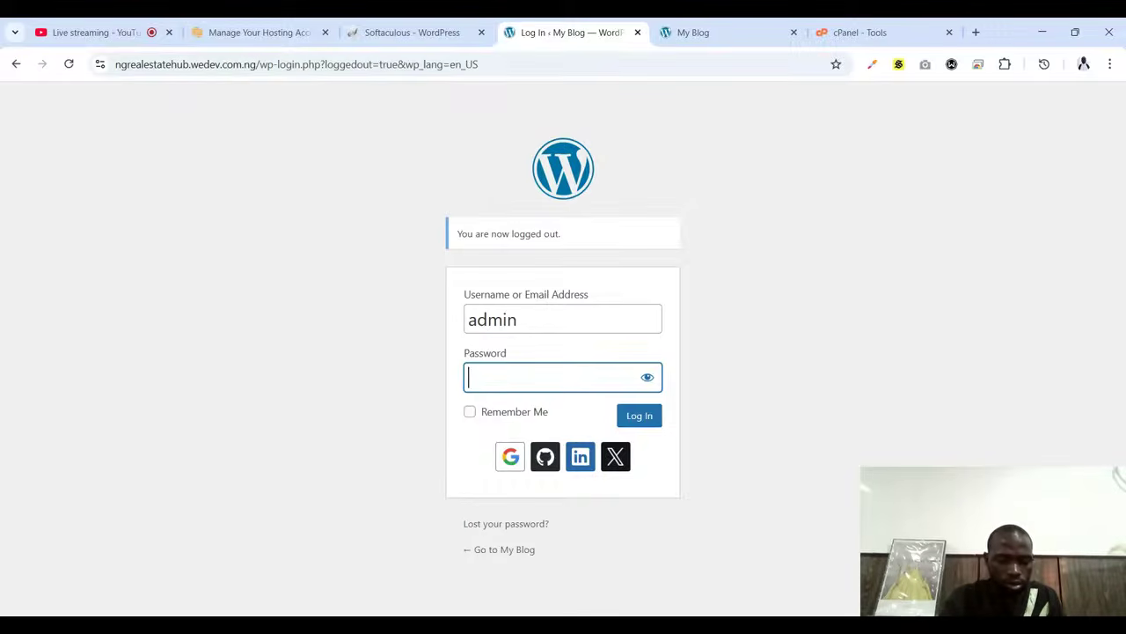
text(••)
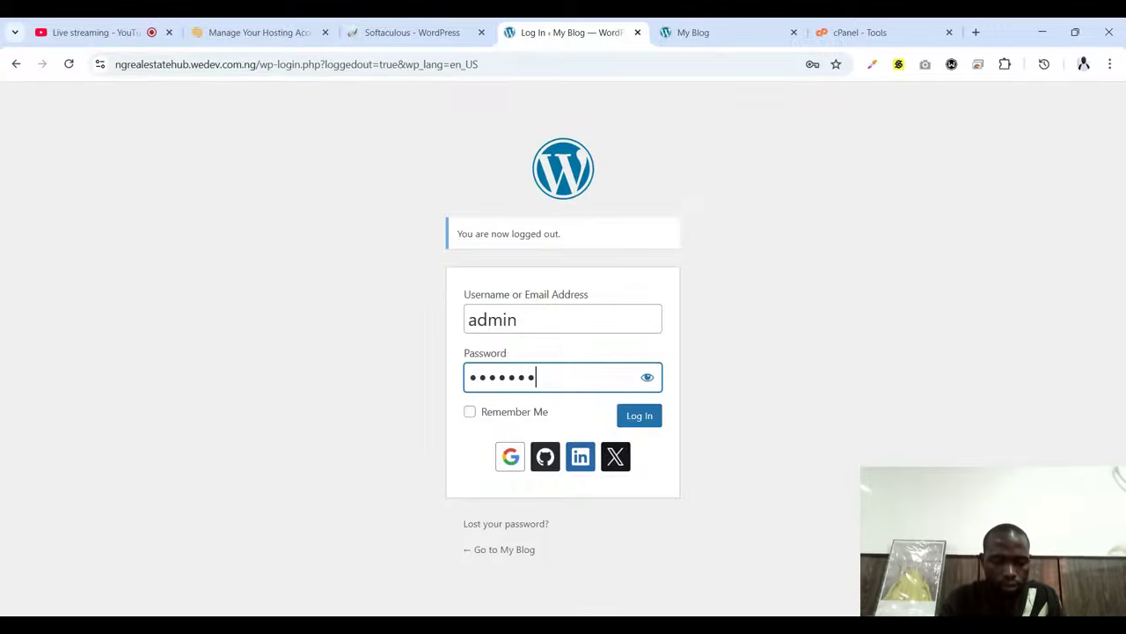
text(1)
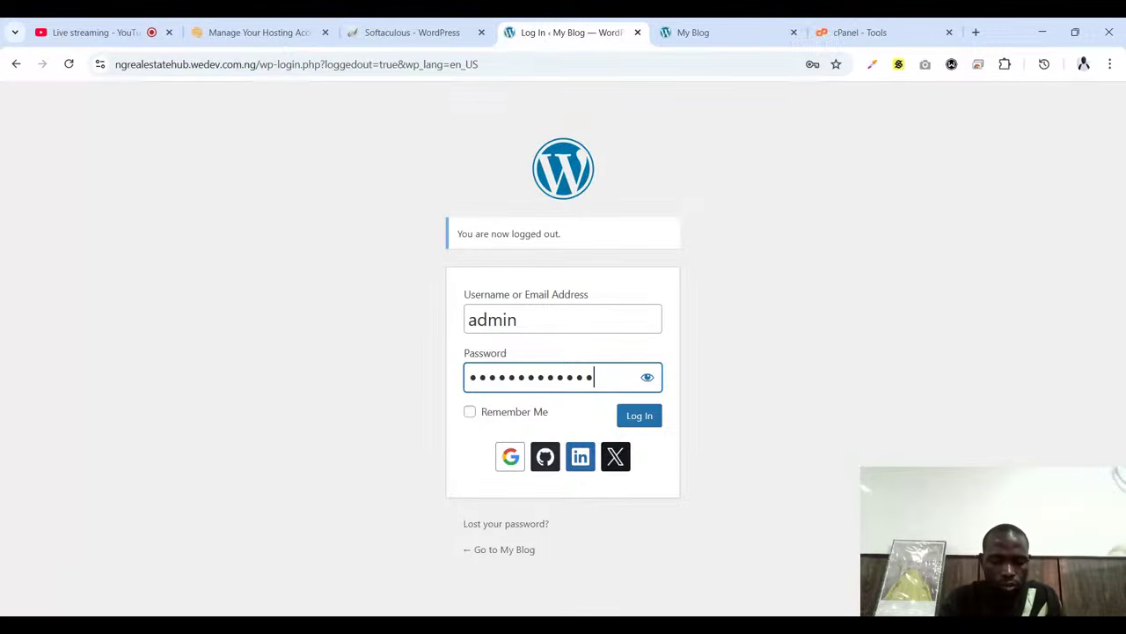
text(1)
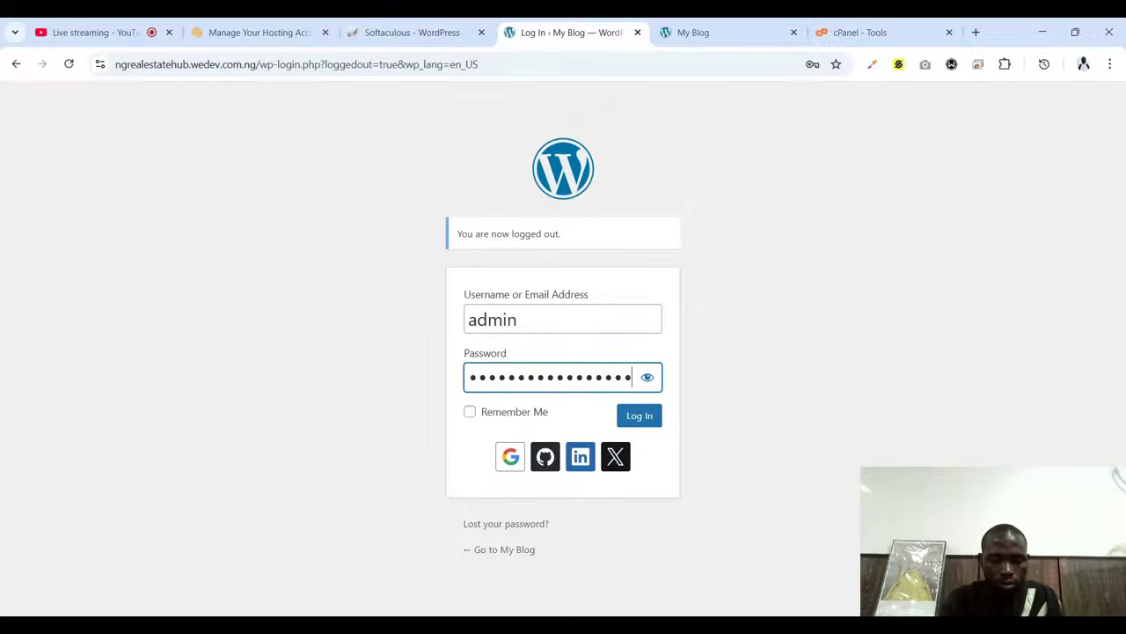
key(Return)
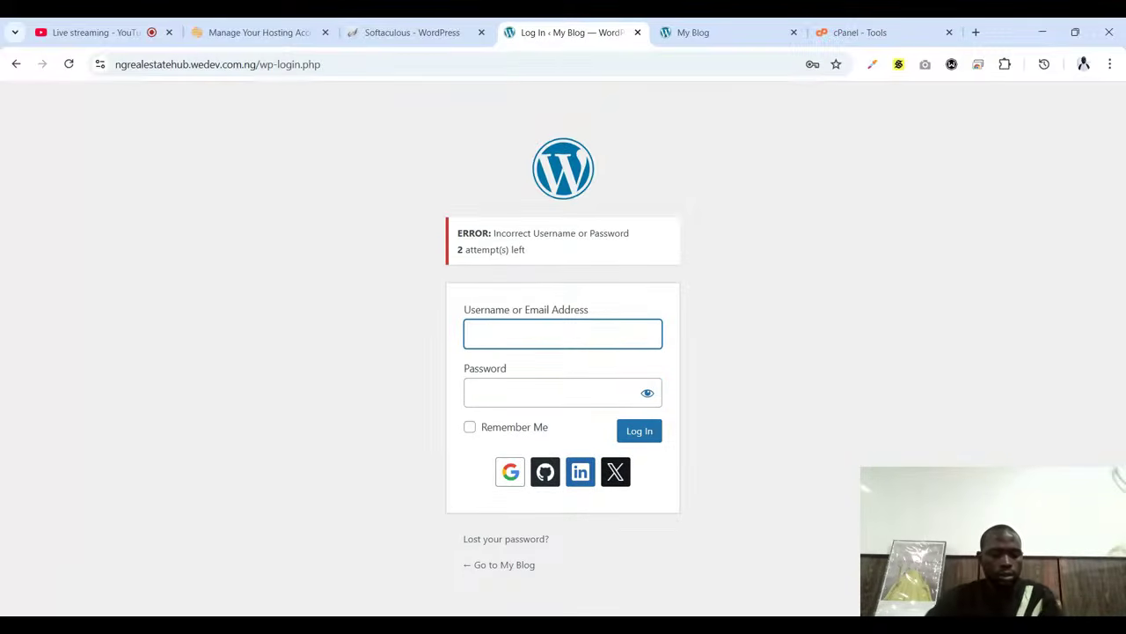
text(admin)
key(Tab)
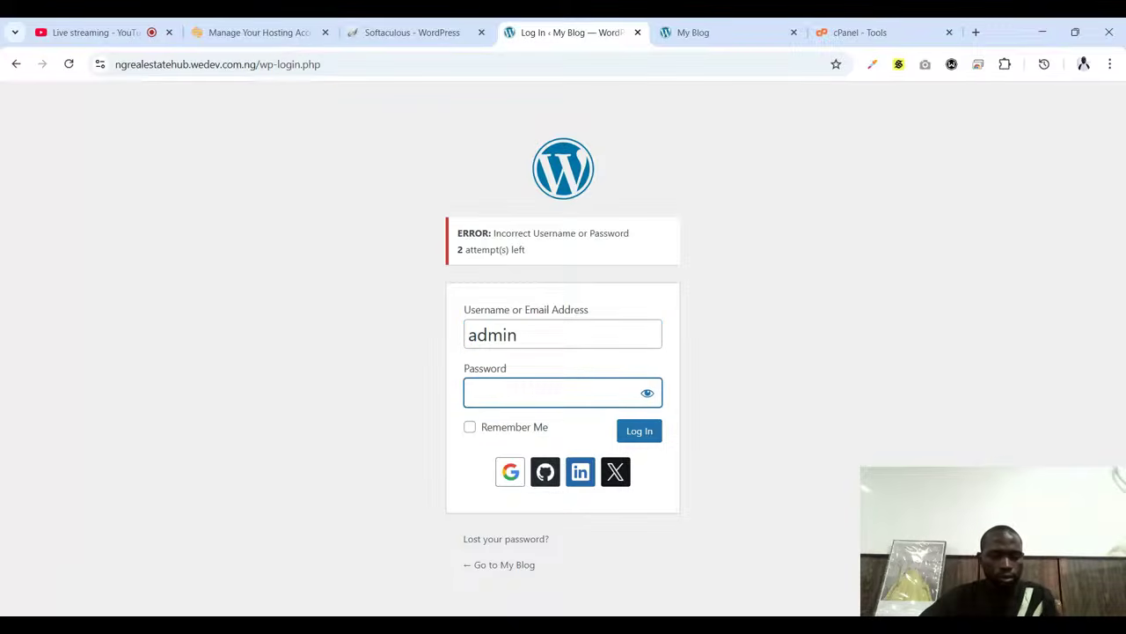
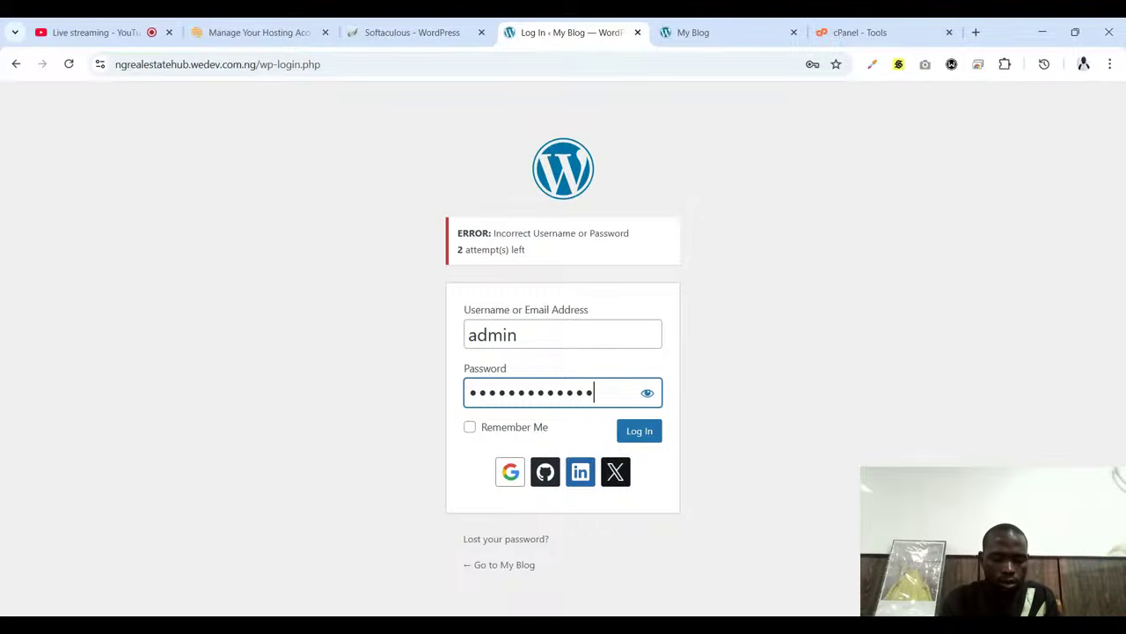
Finish typing the account password on the wp-admin login form after the rejected attempt
text(••)
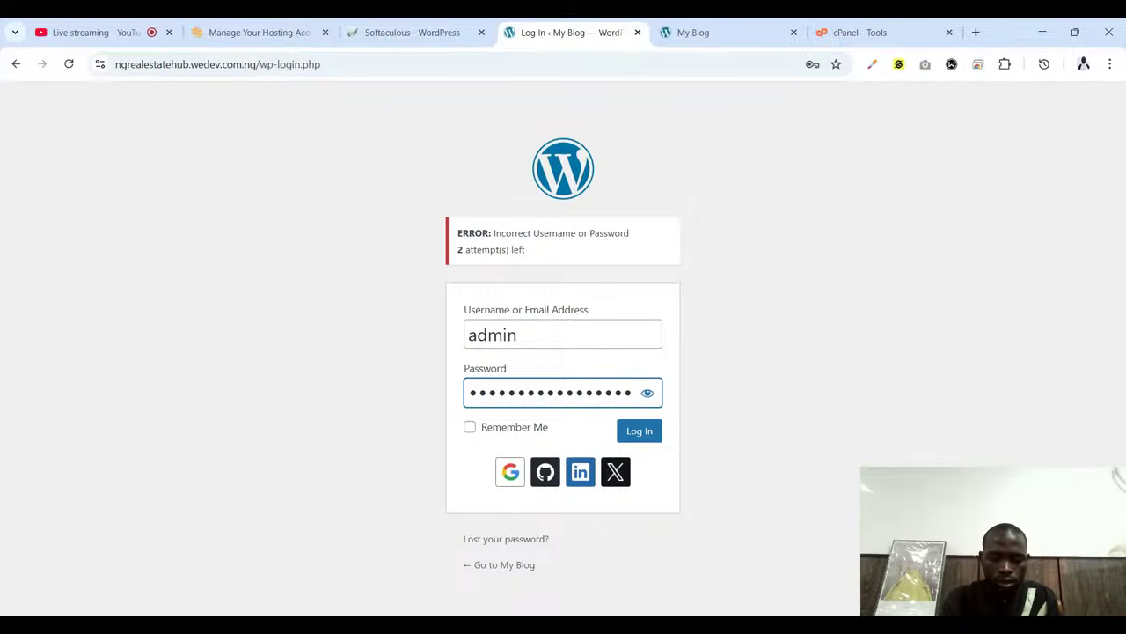
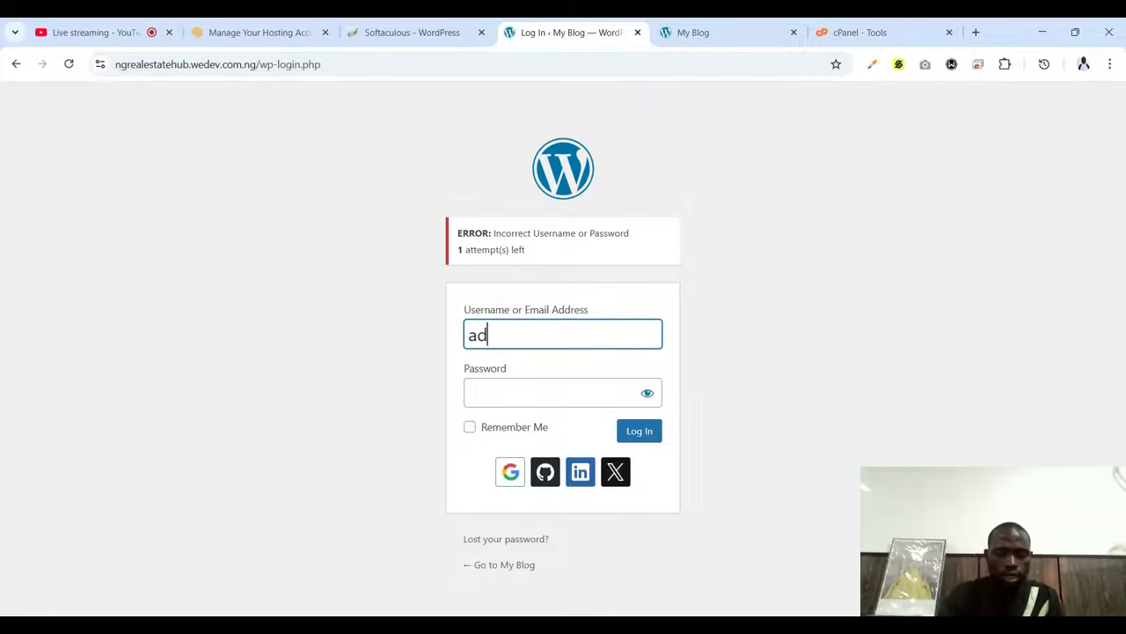
Enter the administrator's username and password on the login form and submit it to reach the Dashboard
key(Tab)
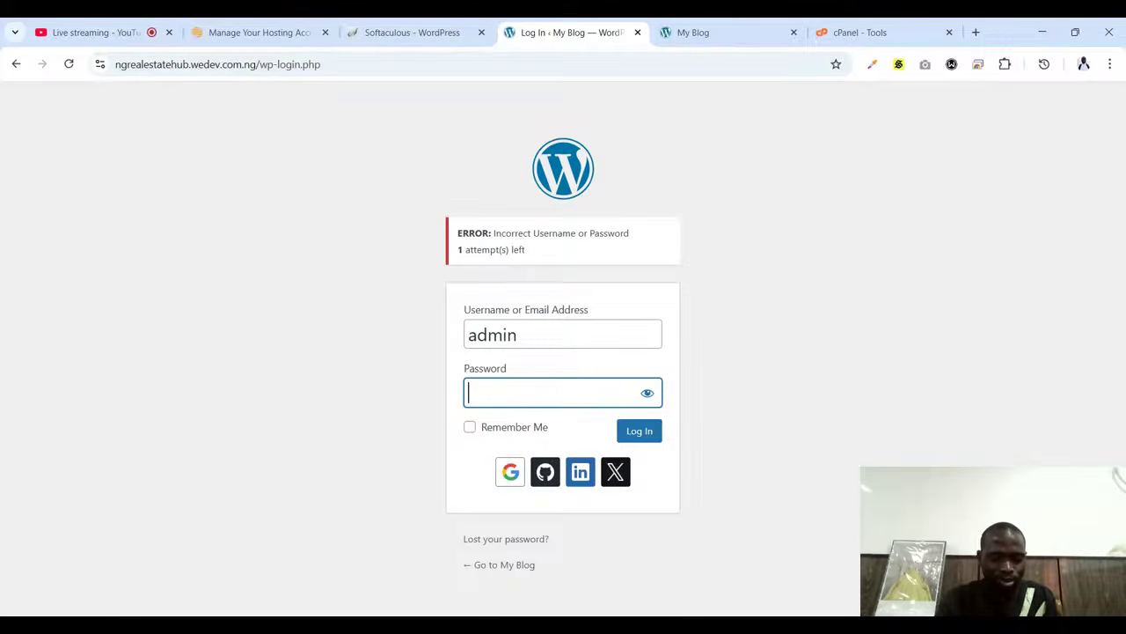
text(***)
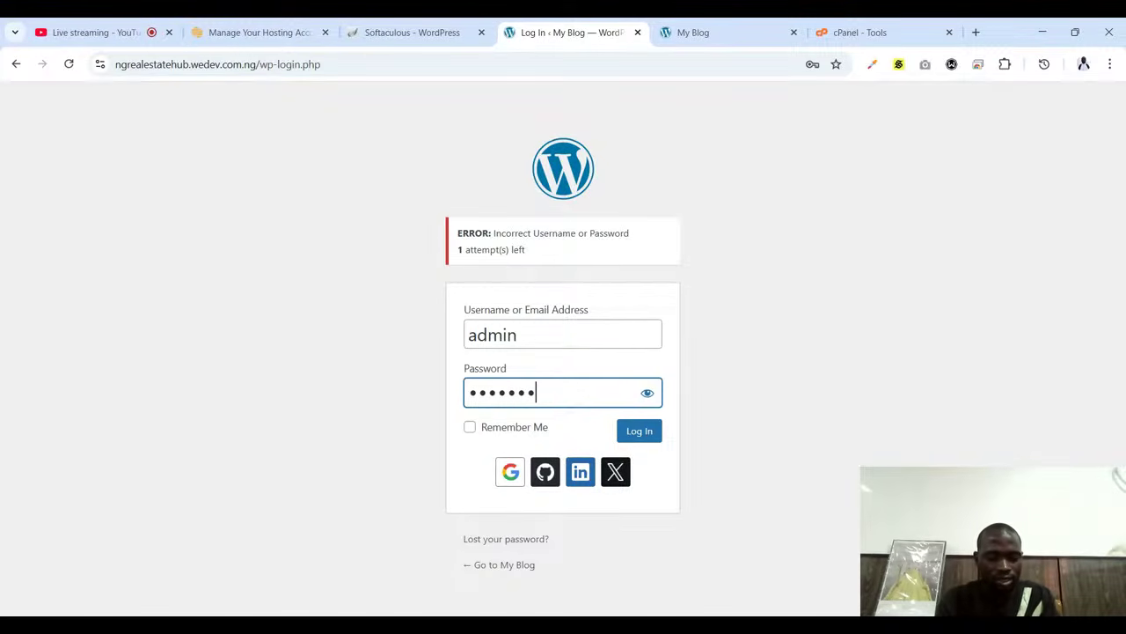
text(*****)
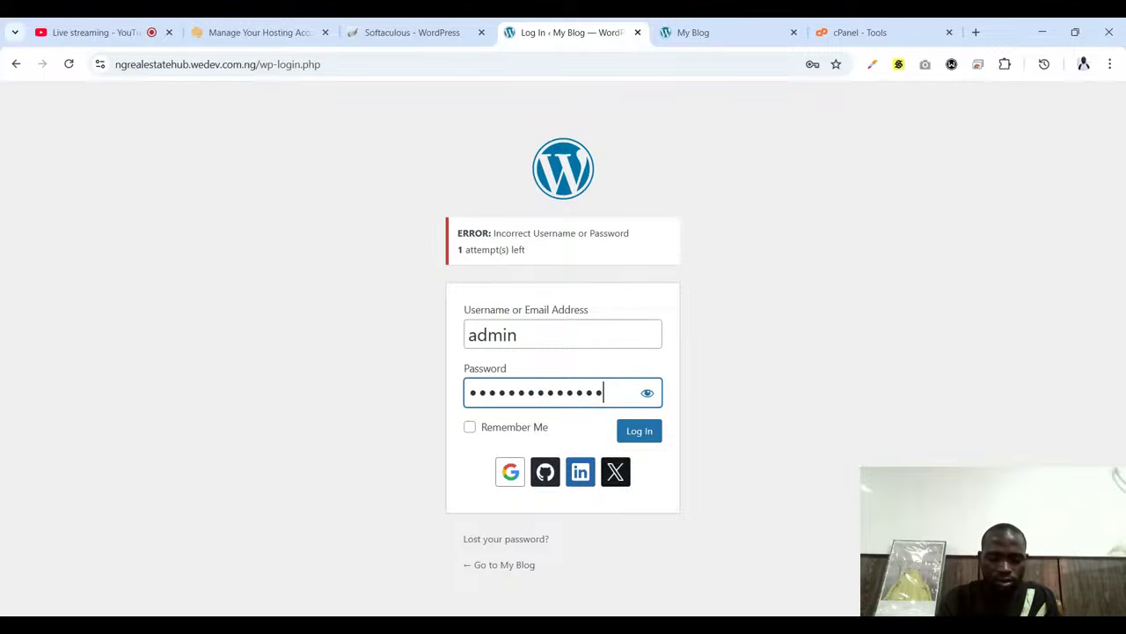
text(*)
key(Return)
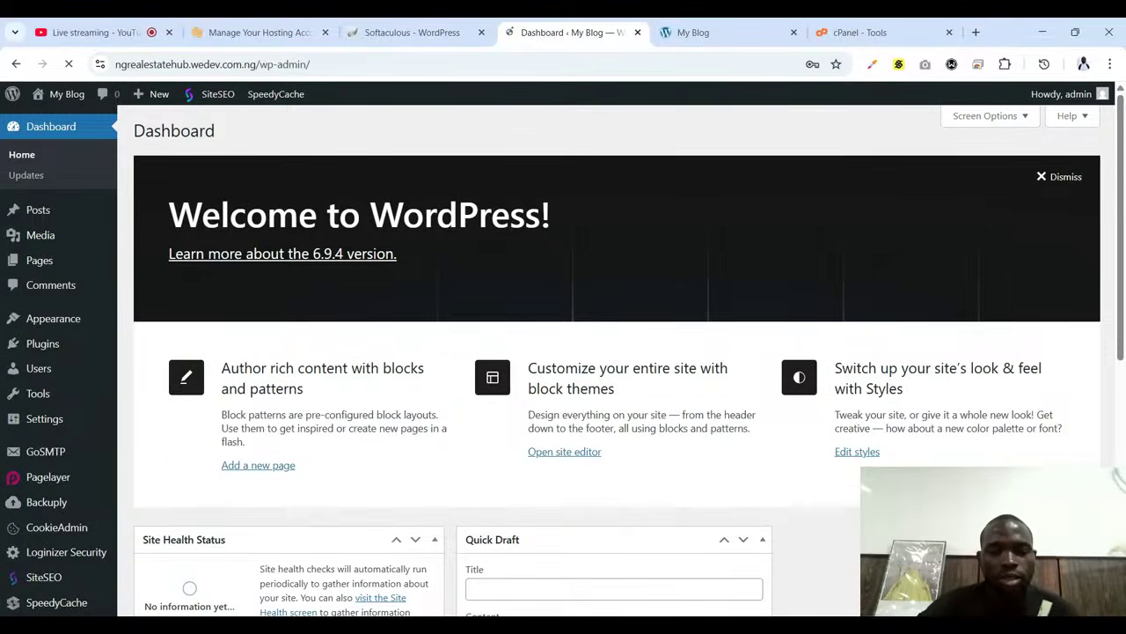
In Settings > Permalinks, choose the Post name structure and save the change
scroll(636, 314, down, 2)
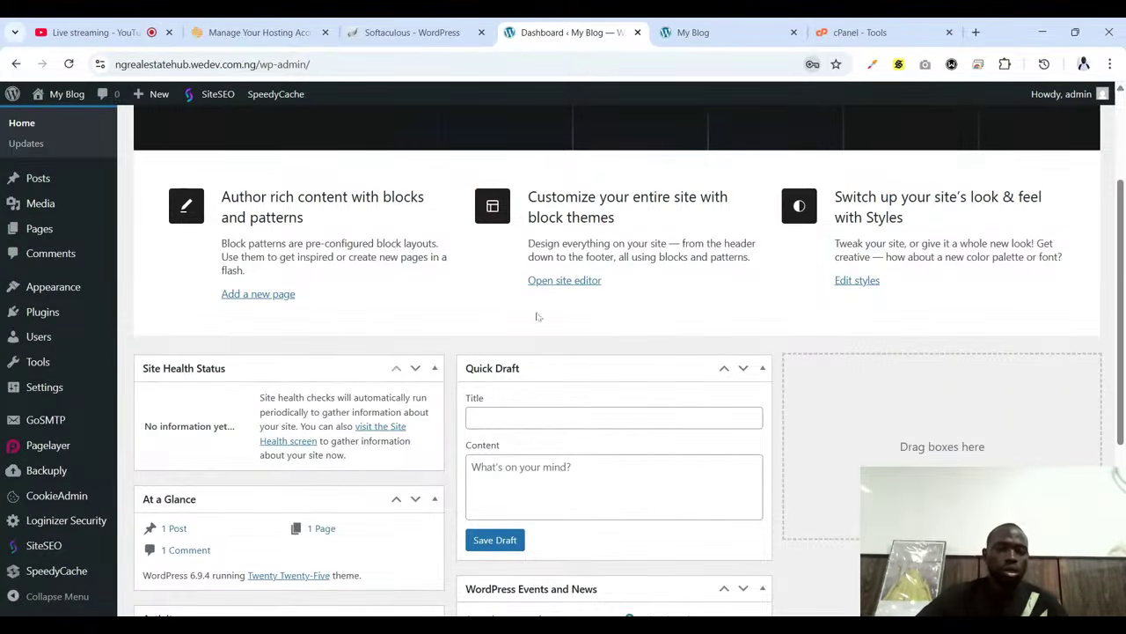
scroll(123, 412, down, 1)
mouse_move(51, 398)
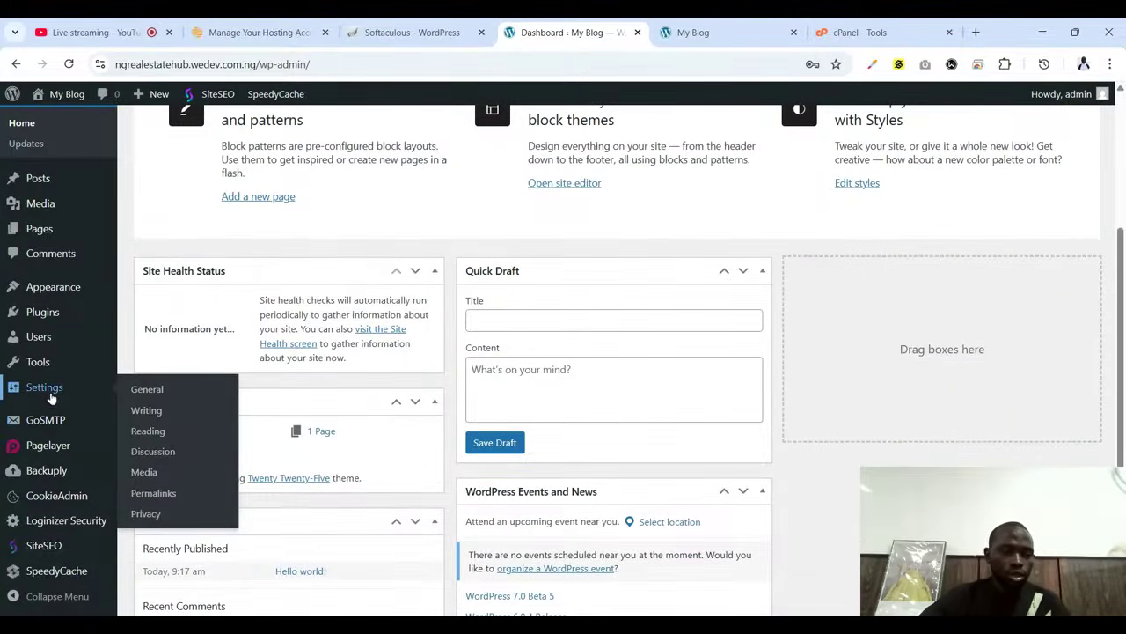
click(145, 494)
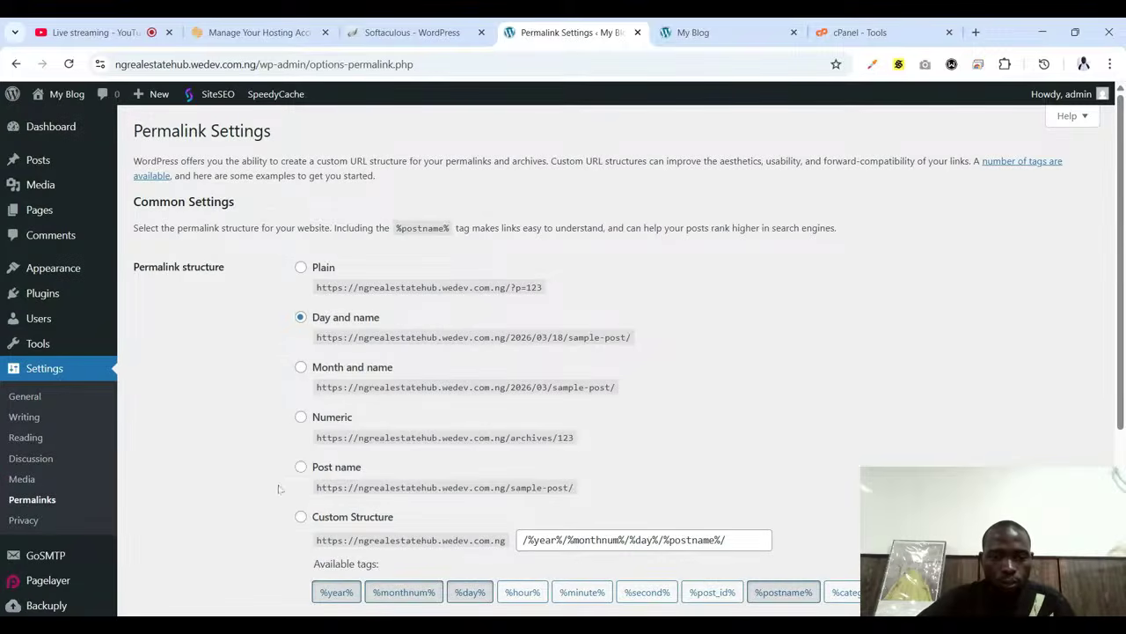
click(301, 467)
scroll(518, 431, down, 2)
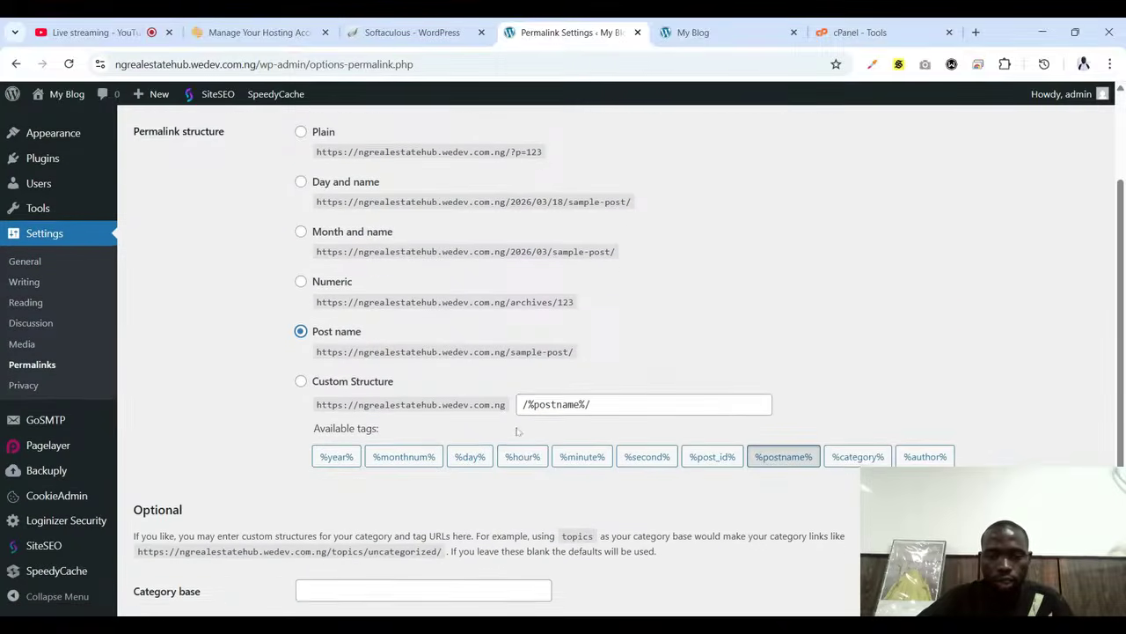
scroll(518, 431, down, 2)
click(195, 542)
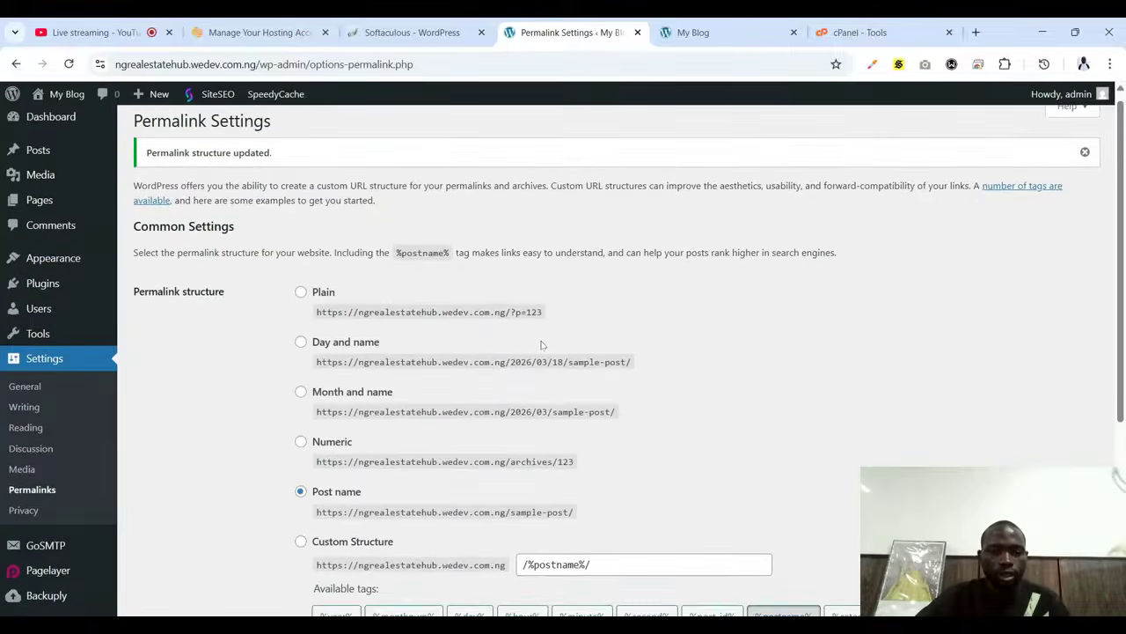
scroll(541, 344, down, 4)
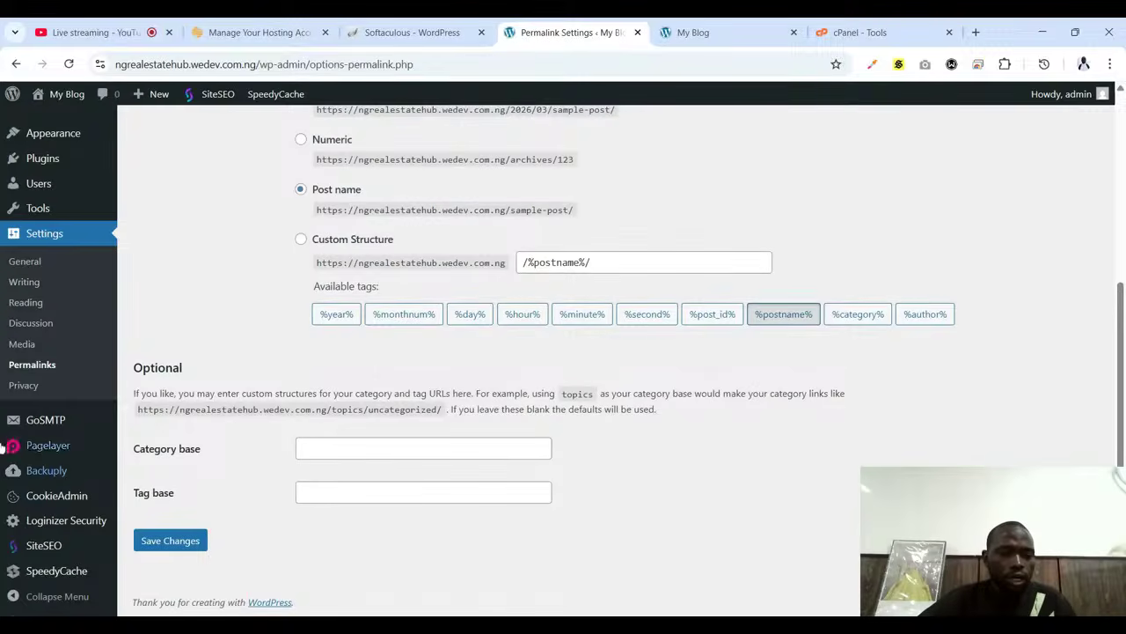
mouse_move(58, 414)
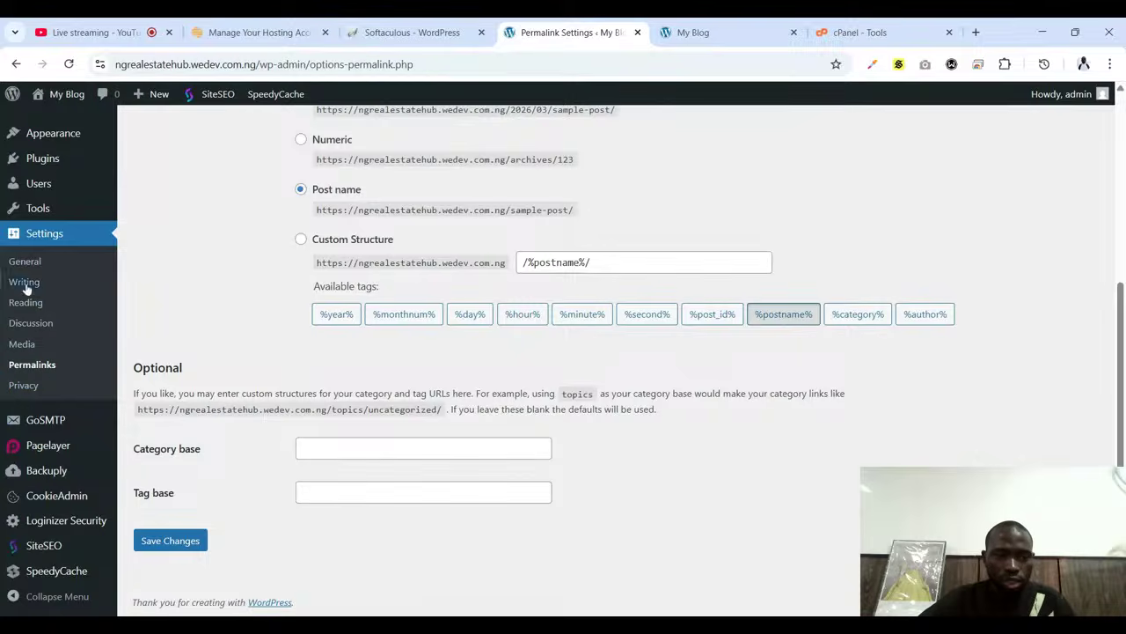
scroll(35, 264, up, 2)
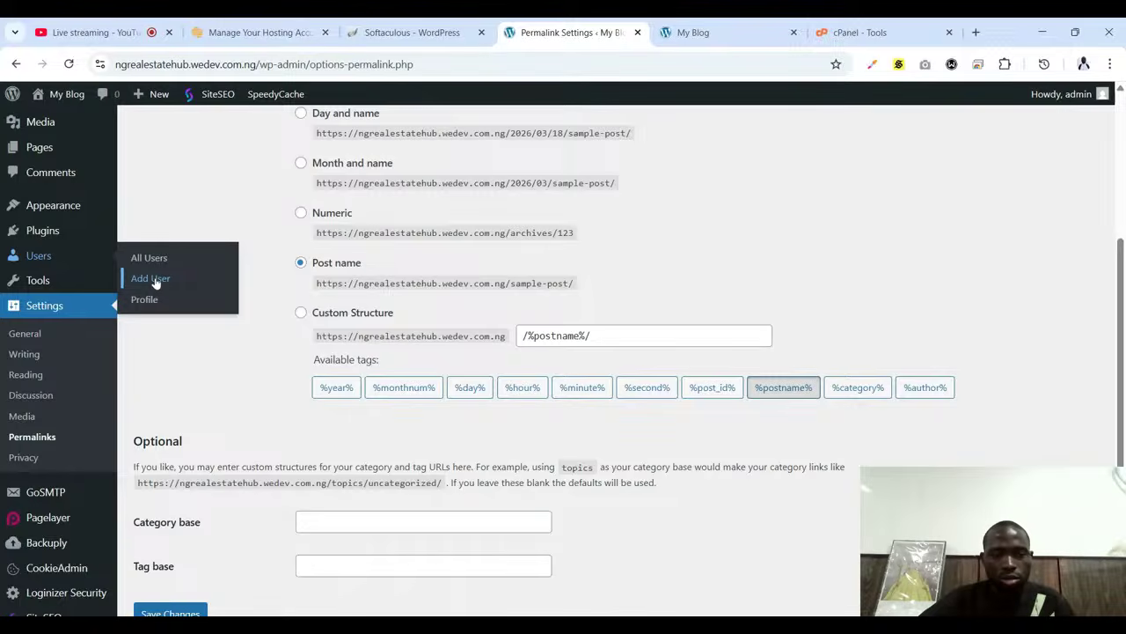
View Users > All Users showing the single administrator, then return to the 'Live streaming - YouTube' tab
click(149, 260)
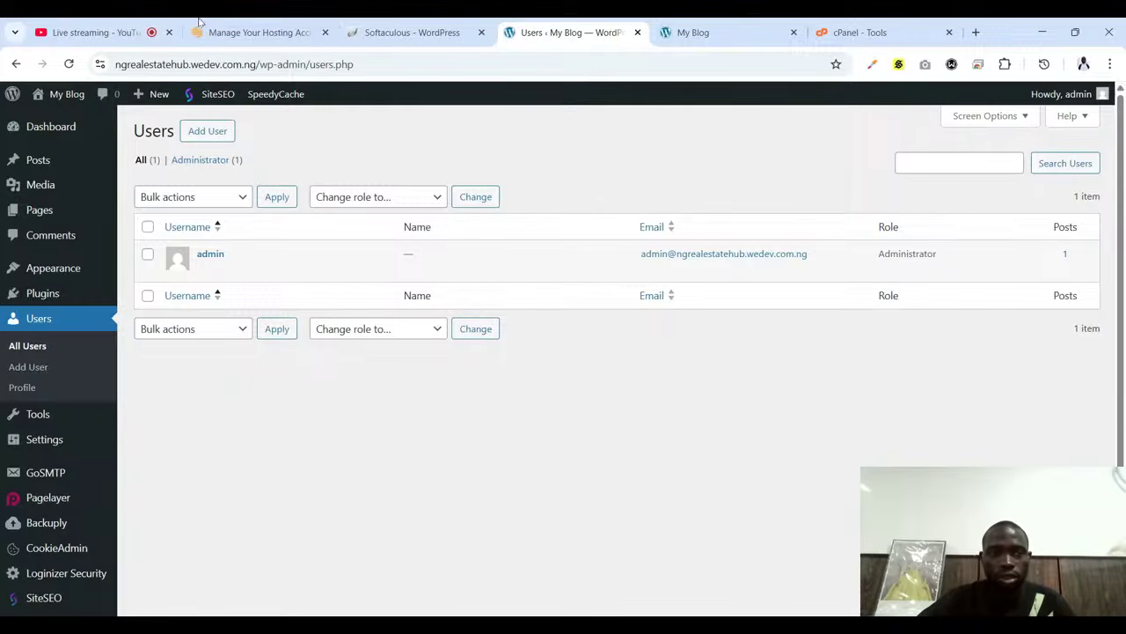
click(96, 33)
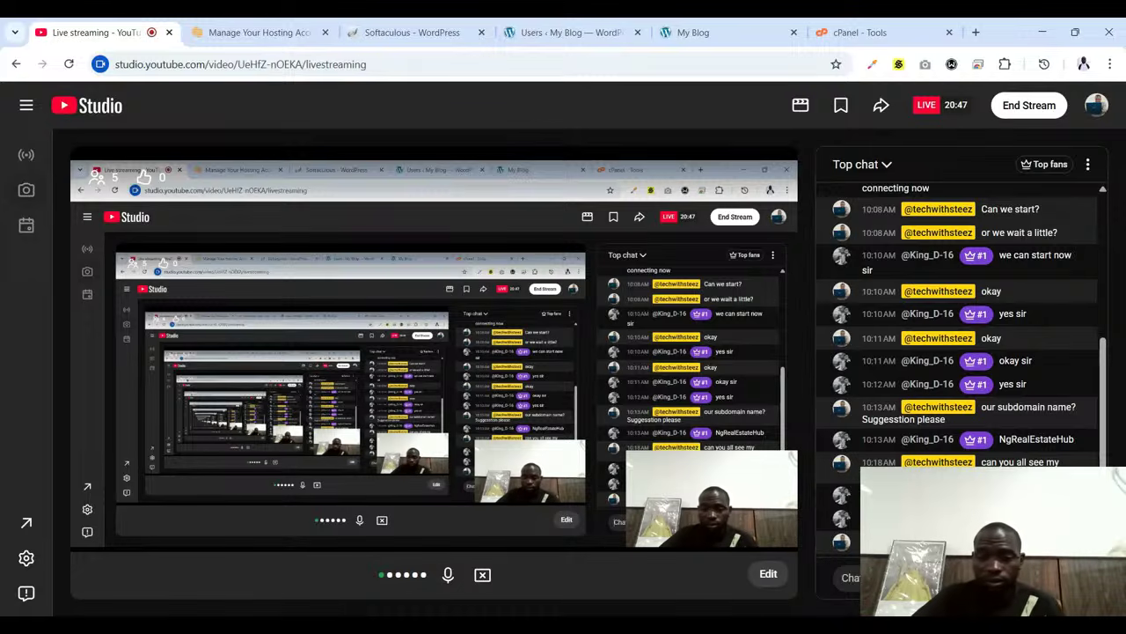
Reload the My Blog front page with its 'Hello world!' post, then return to YouTube Studio
click(731, 33)
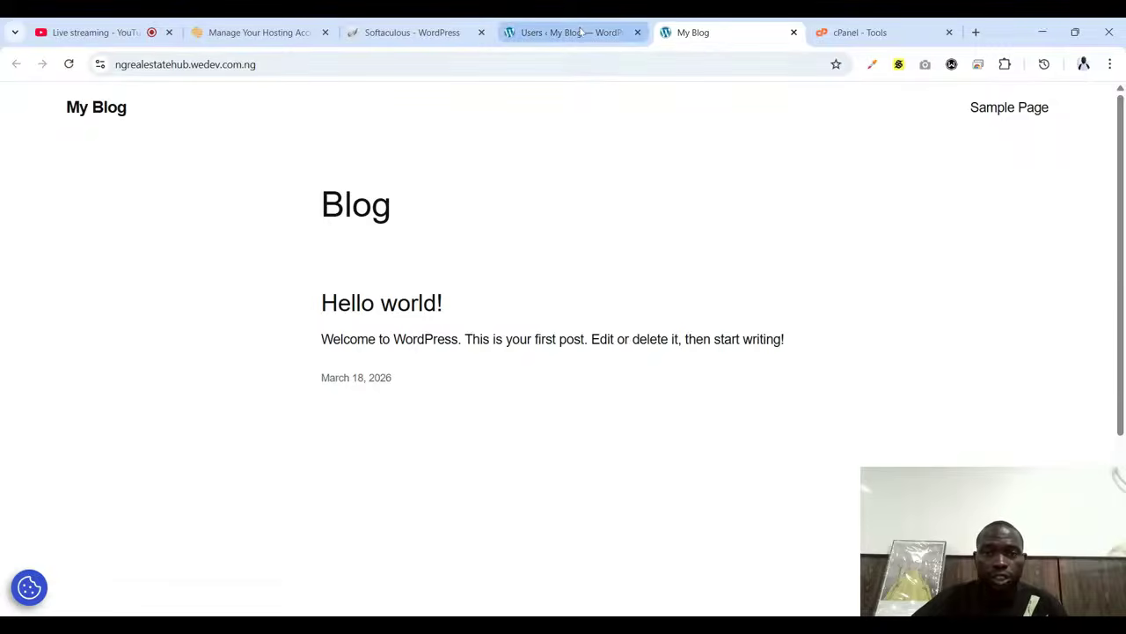
click(579, 32)
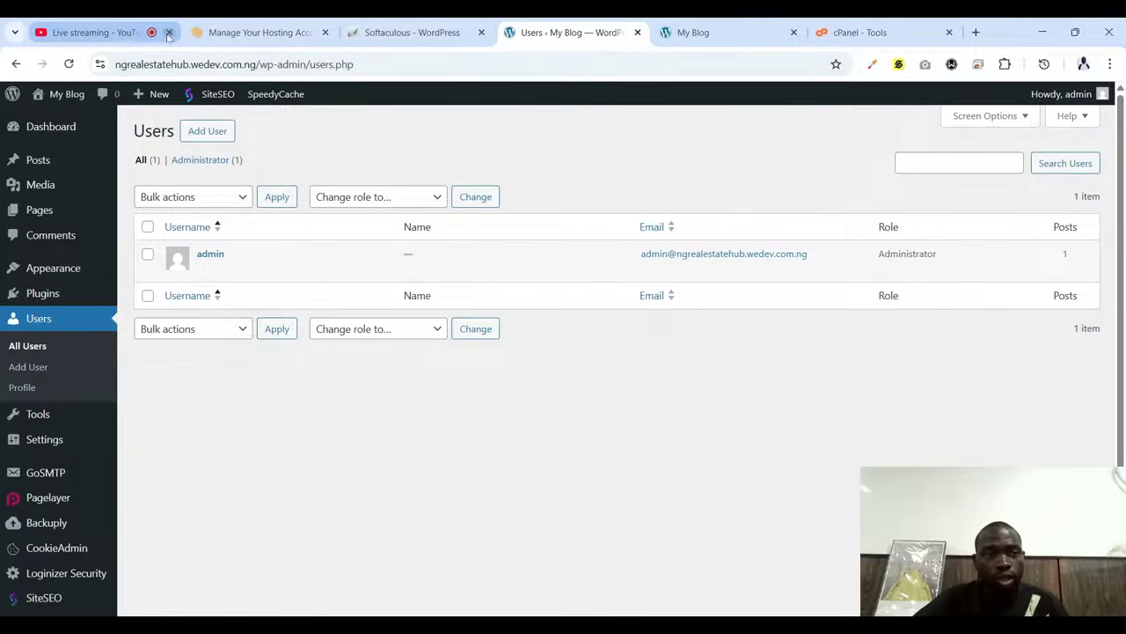
click(99, 32)
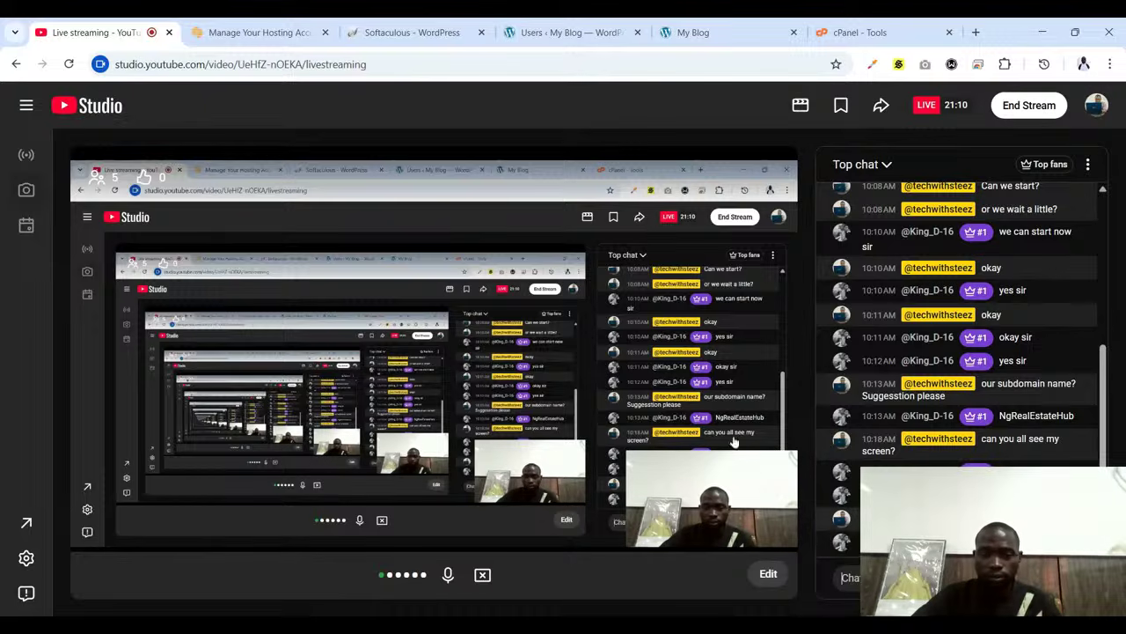
click(570, 33)
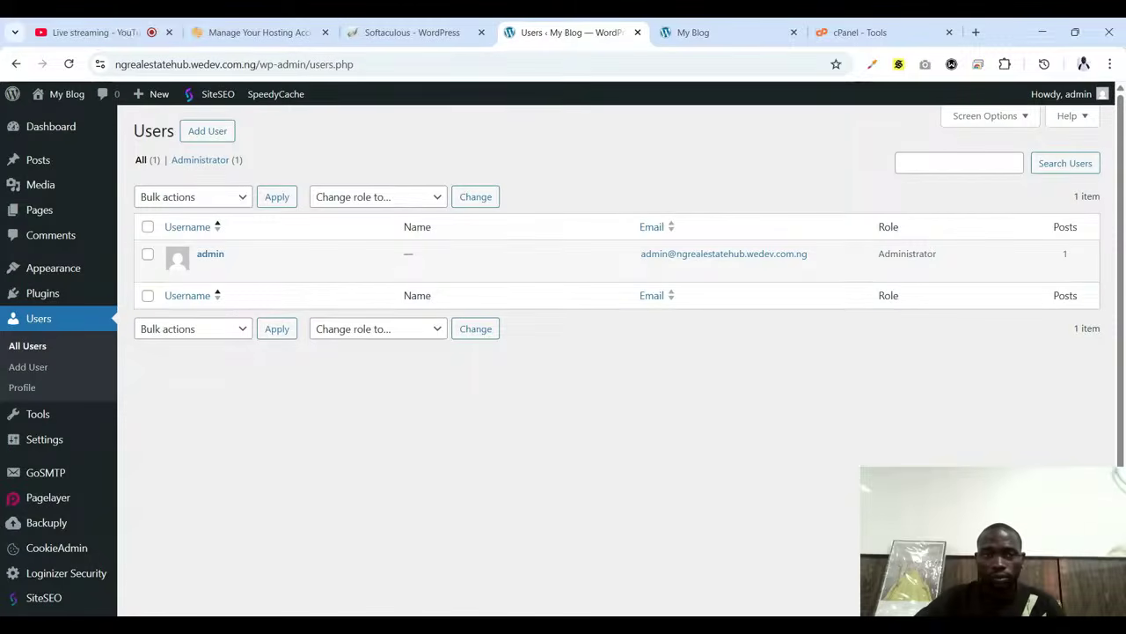
click(120, 33)
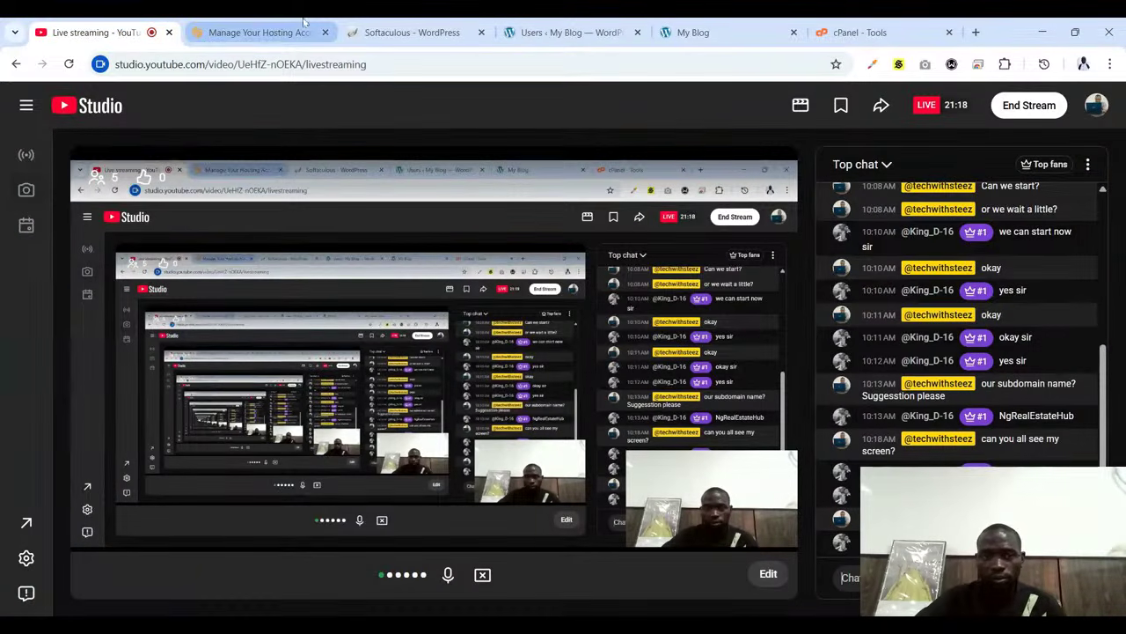
click(239, 26)
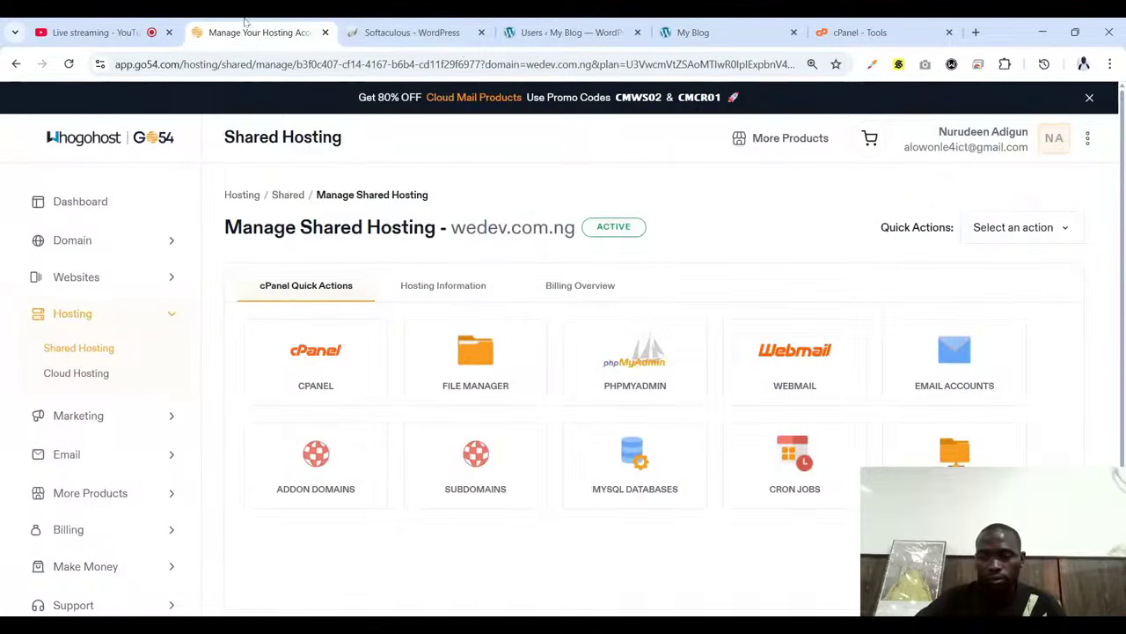
click(581, 28)
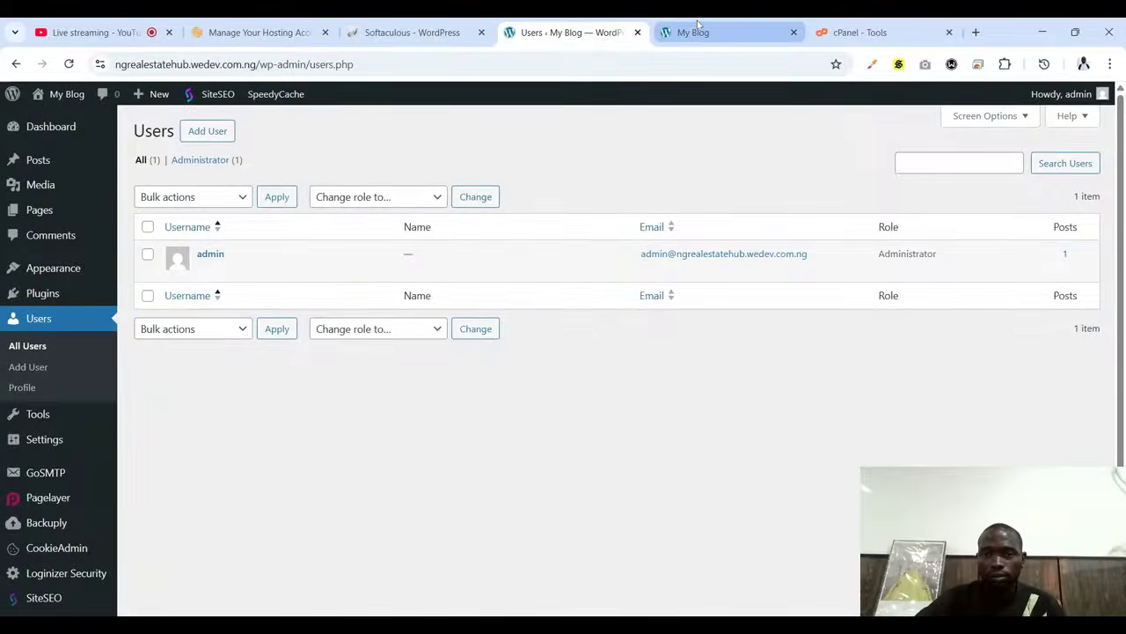
click(697, 28)
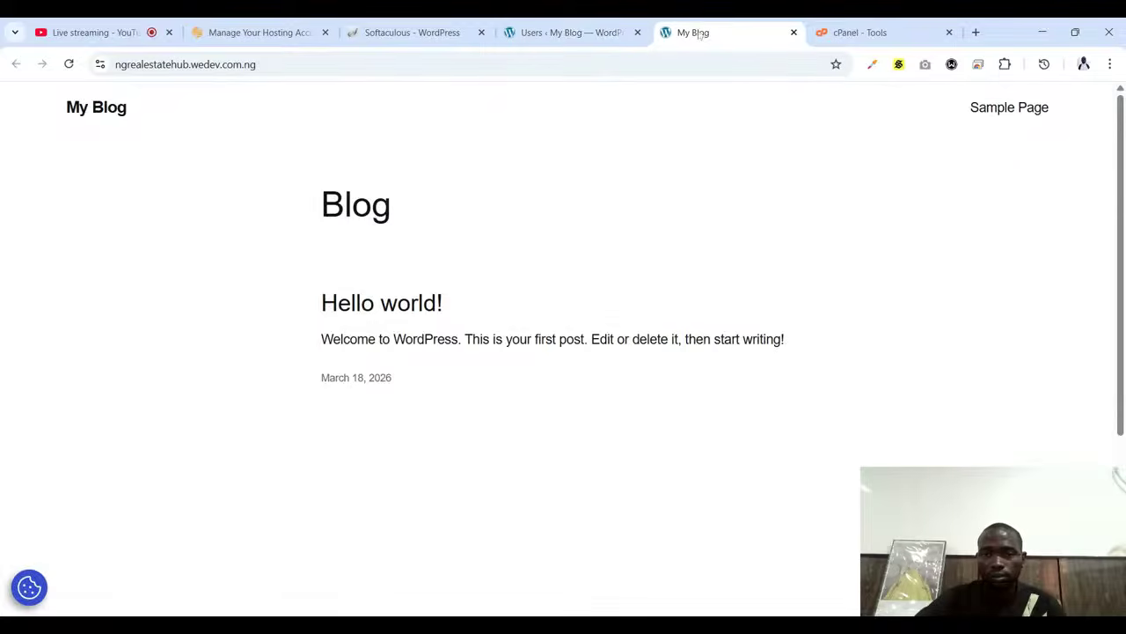
click(69, 63)
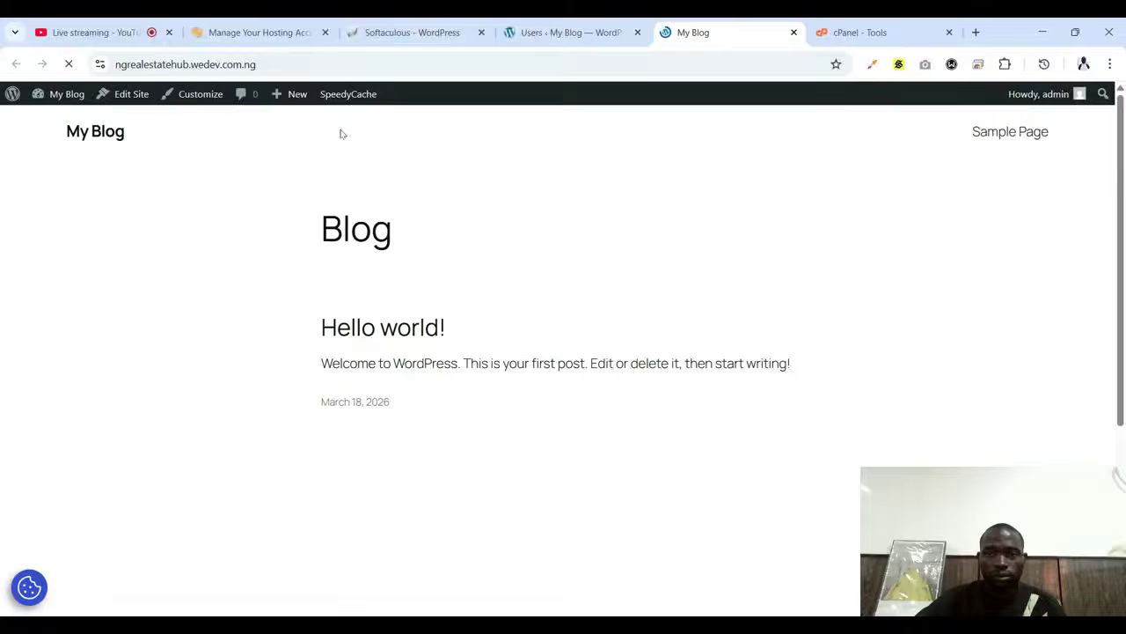
click(68, 25)
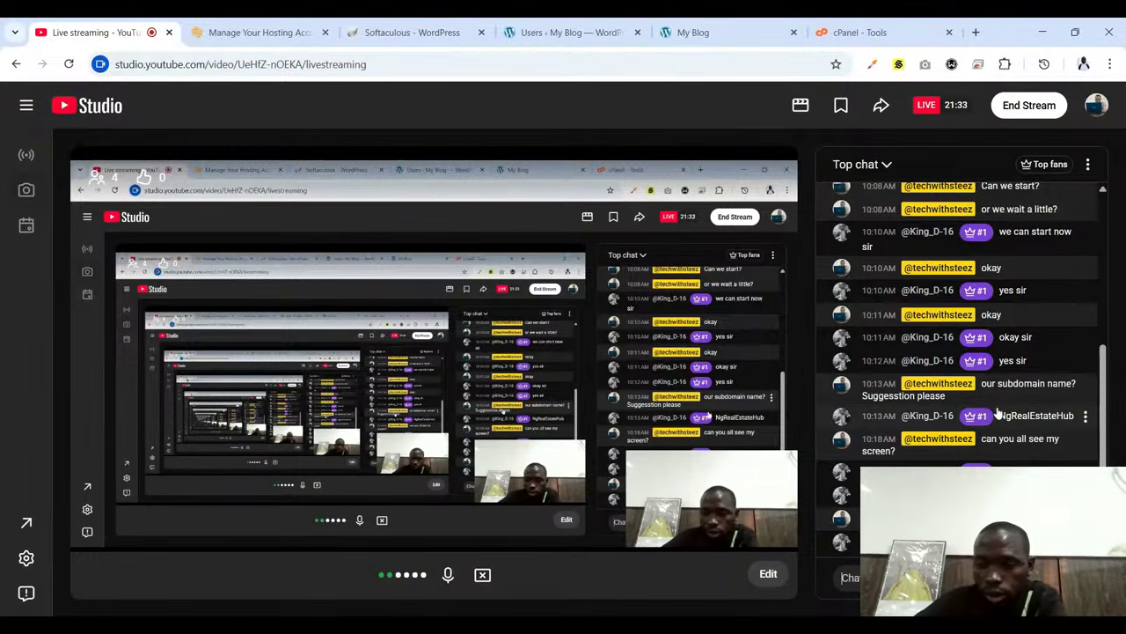
click(845, 577)
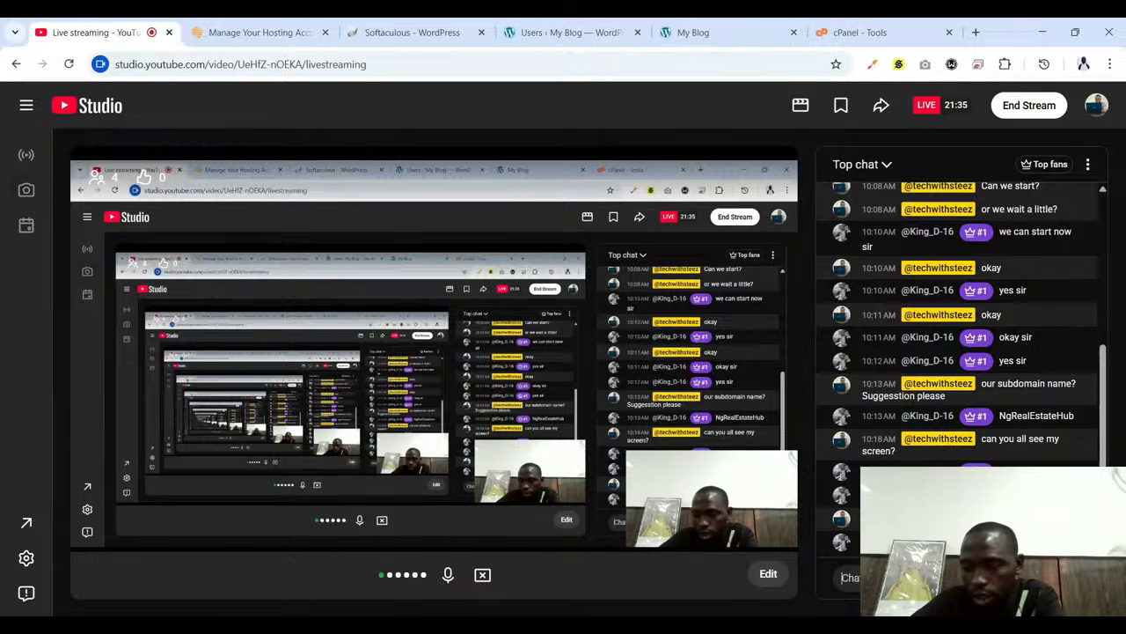
scroll(971, 390, up, 3)
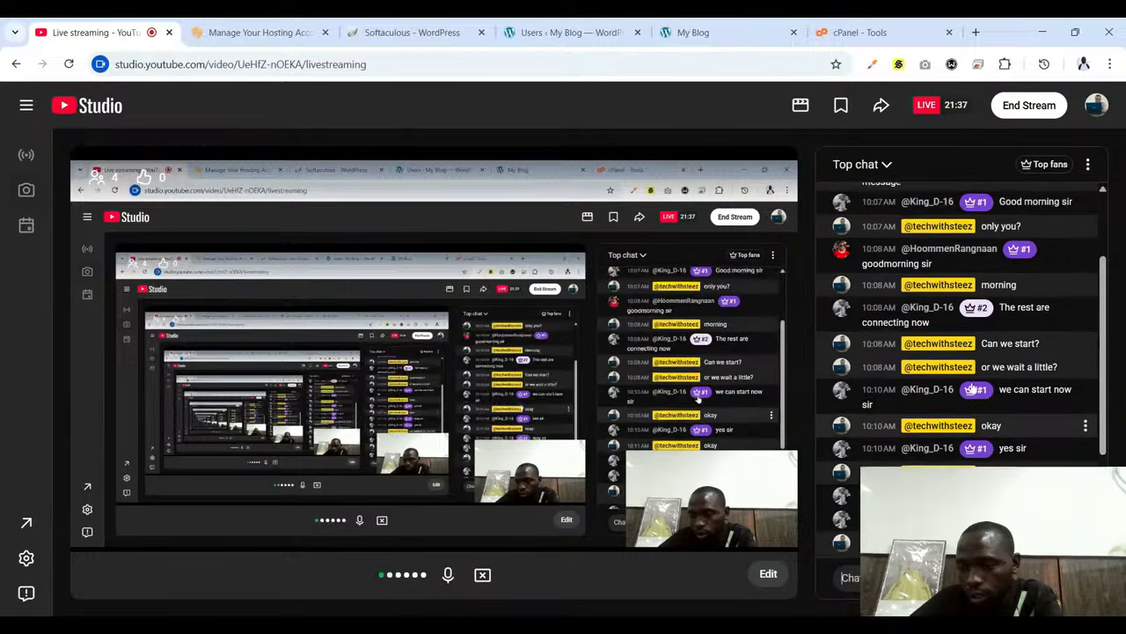
scroll(971, 390, up, 2)
scroll(971, 390, down, 4)
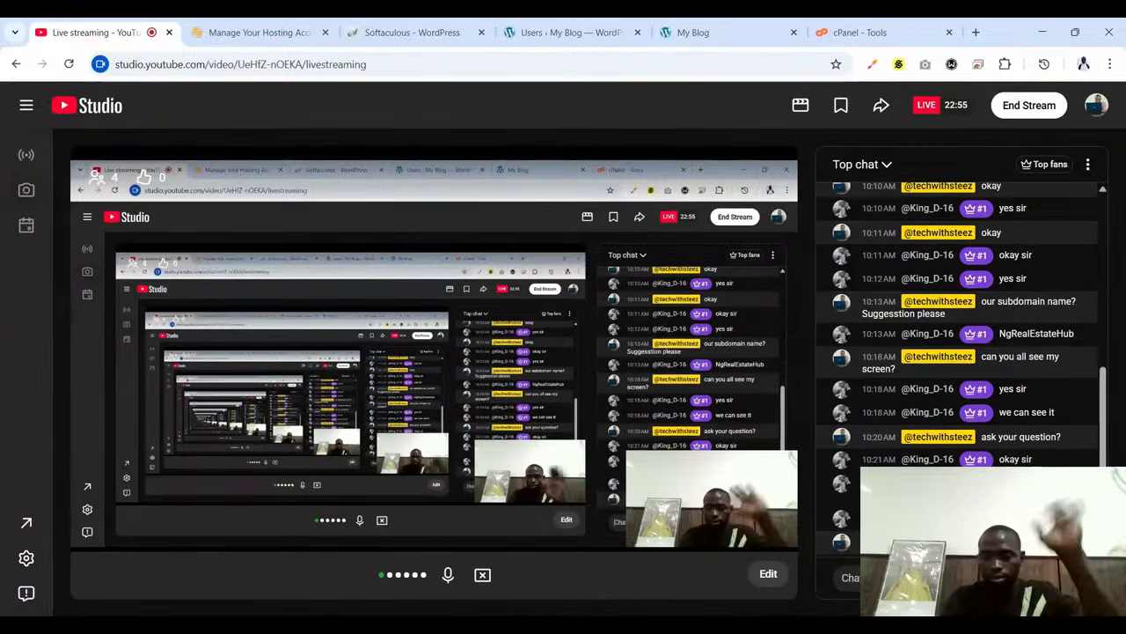
Press End Stream in YouTube Studio to bring up the stop-broadcast confirmation
click(845, 577)
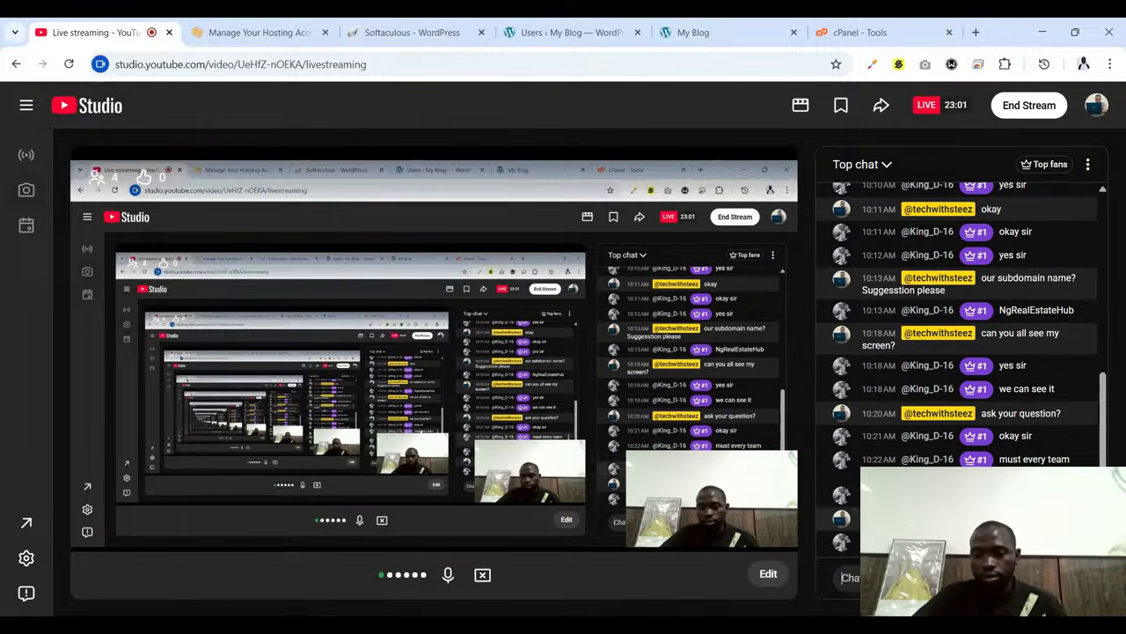
click(1017, 113)
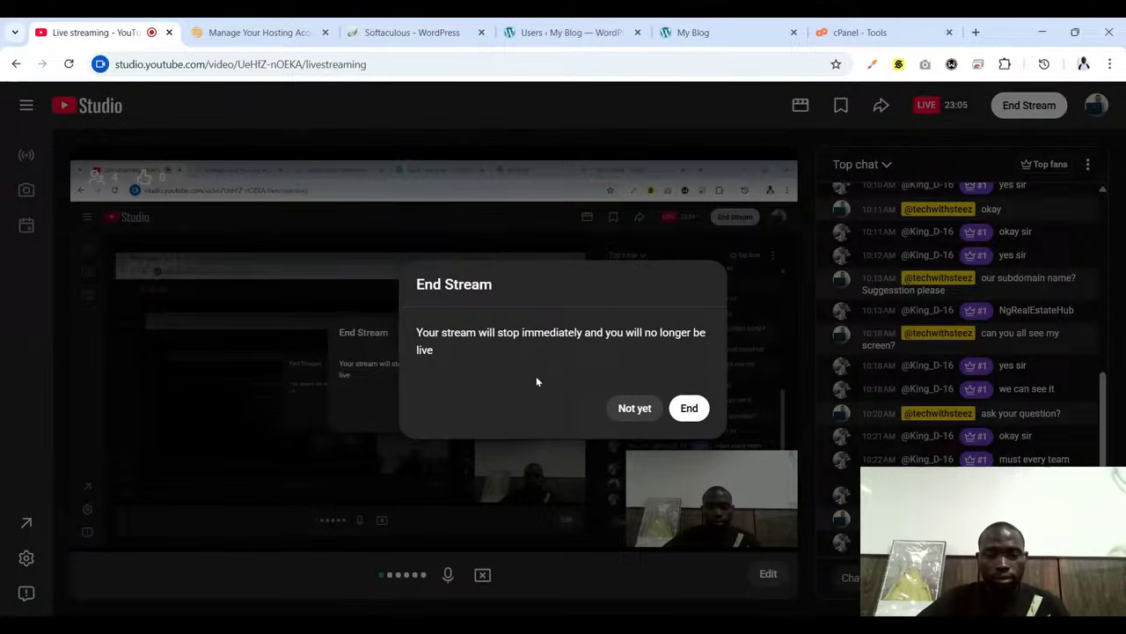